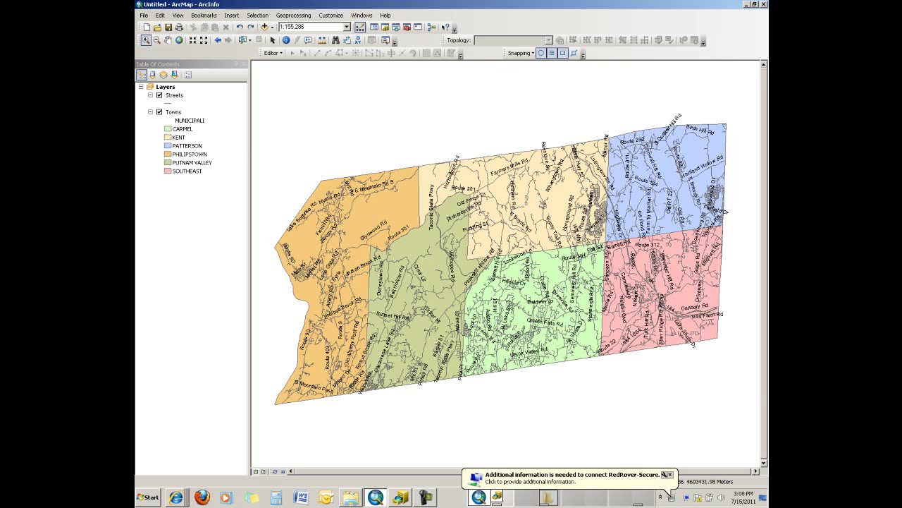
Add a new file geodatabase to the _PutnamCounty folder and rename it Putnam_County_Imagery.
left_click_drag(705, 42, 656, 76)
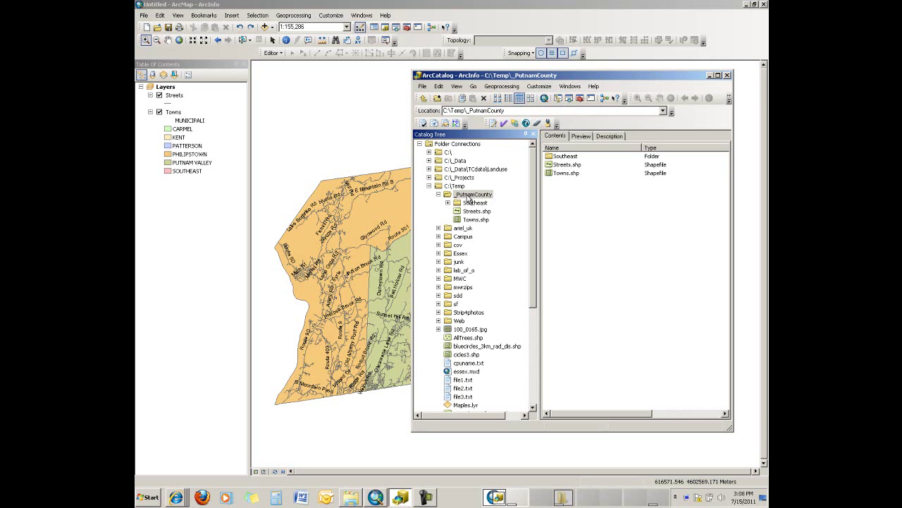
right_click(469, 200)
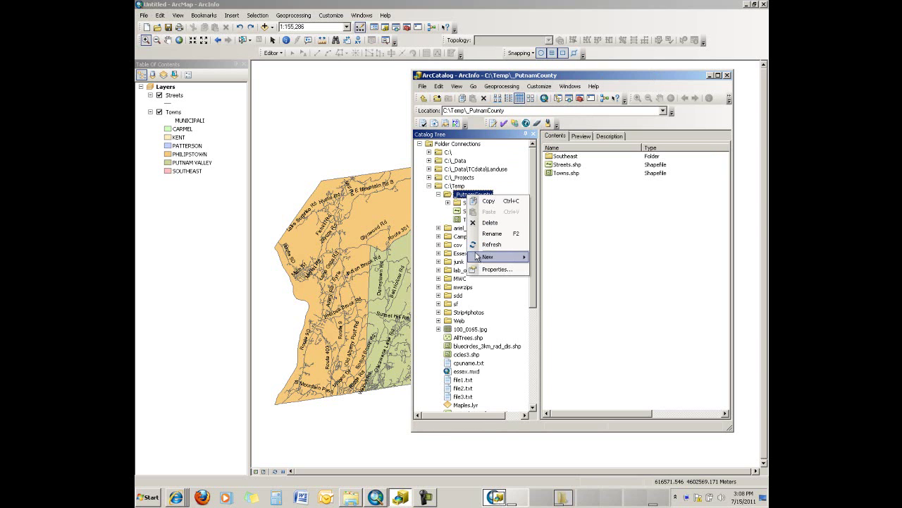
mouse_move(488, 258)
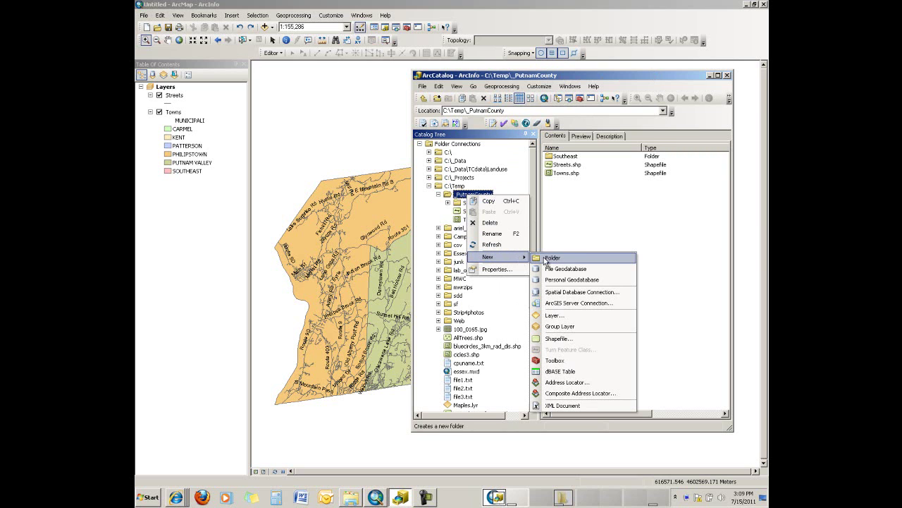
left_click(573, 269)
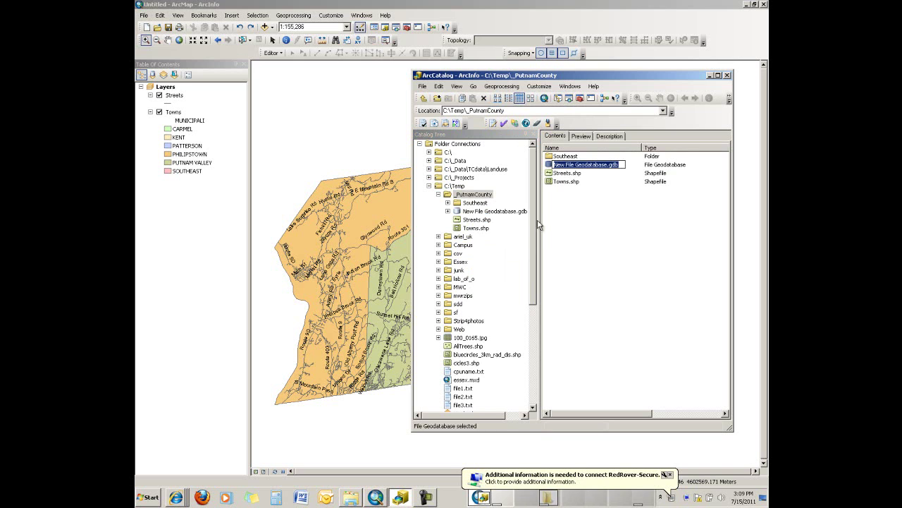
key("Return")
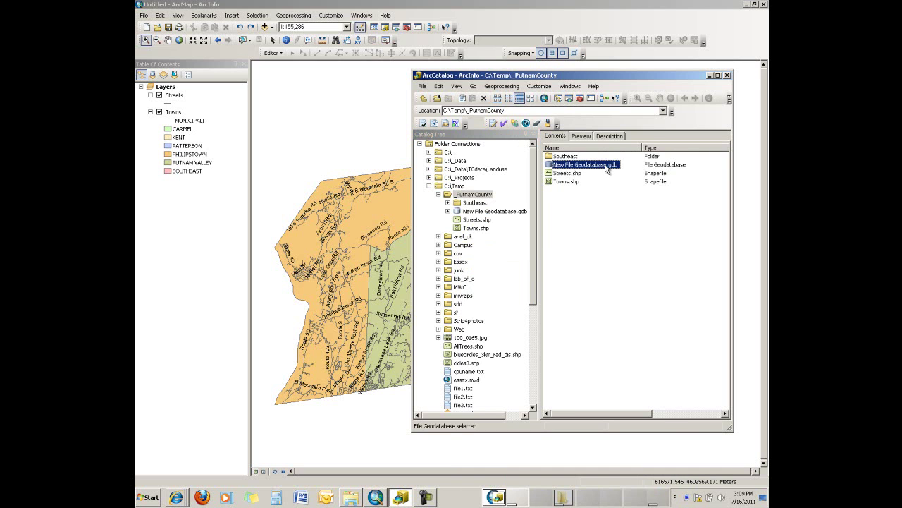
left_click(608, 167)
type("Putnam_County_Imagery")
Commit the Putnam_County_Imagery.gdb name and start a new Raster Catalog inside that geodatabase.
left_click(591, 210)
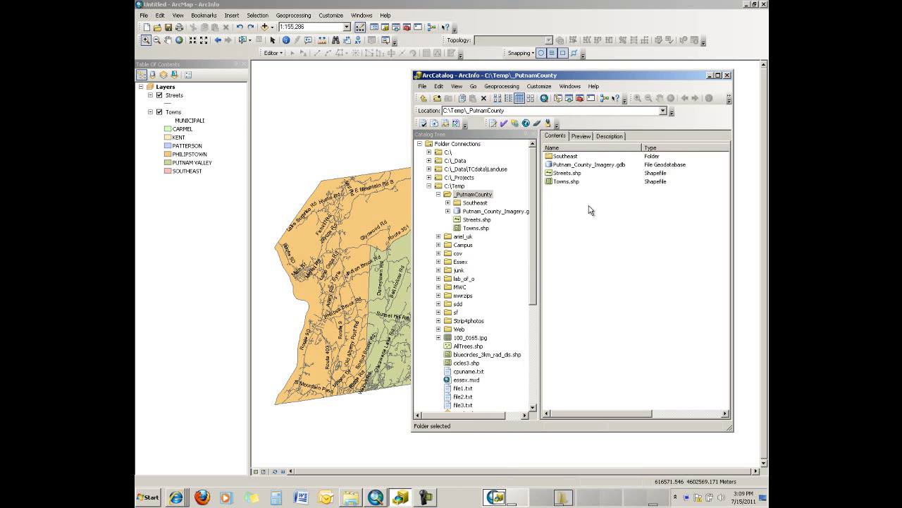
right_click(477, 212)
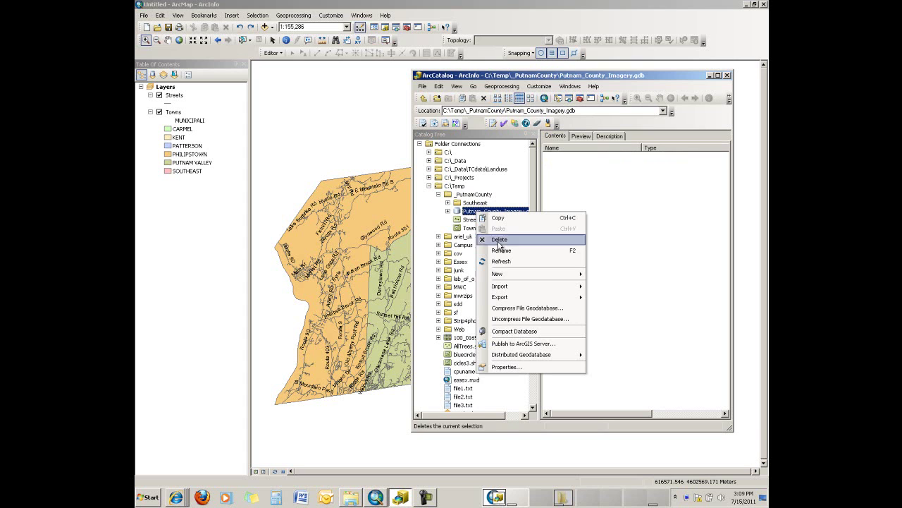
mouse_move(505, 274)
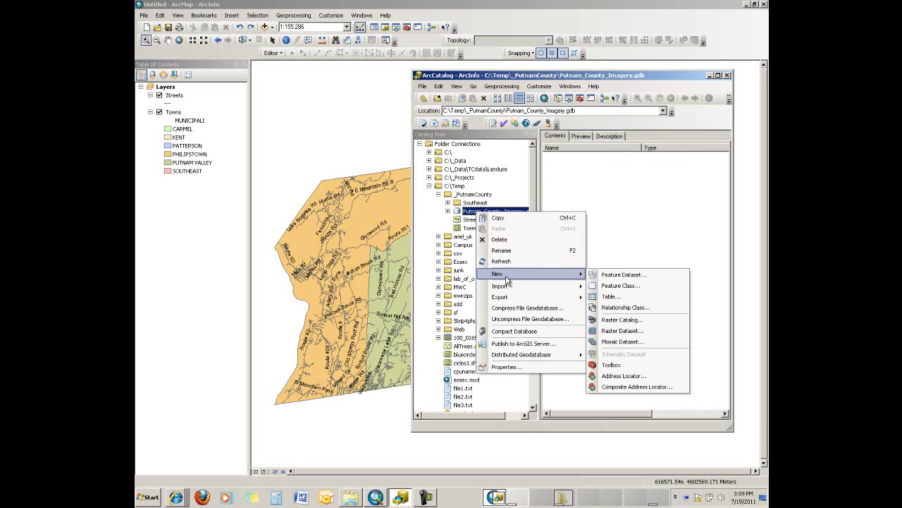
left_click(631, 322)
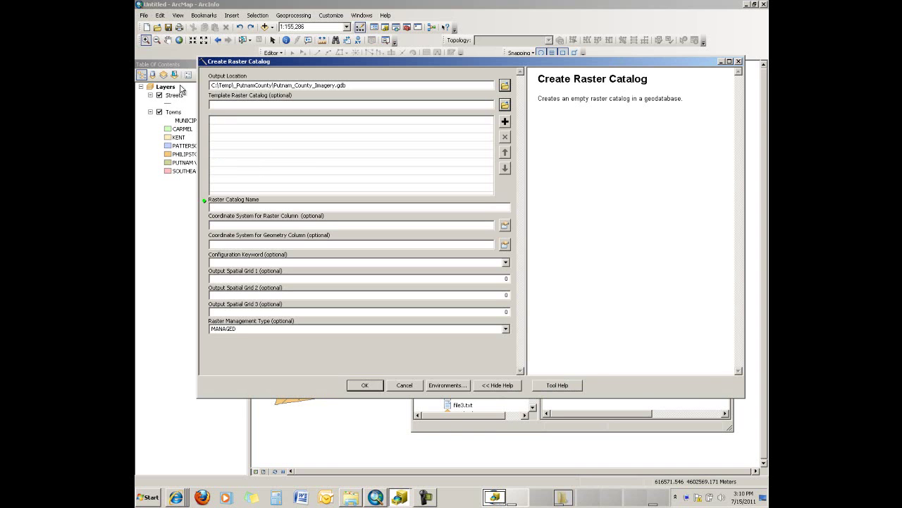
Enter 'Southeast' as the Raster Catalog Name, correcting a typo along the way.
left_click(350, 85)
left_click(344, 207)
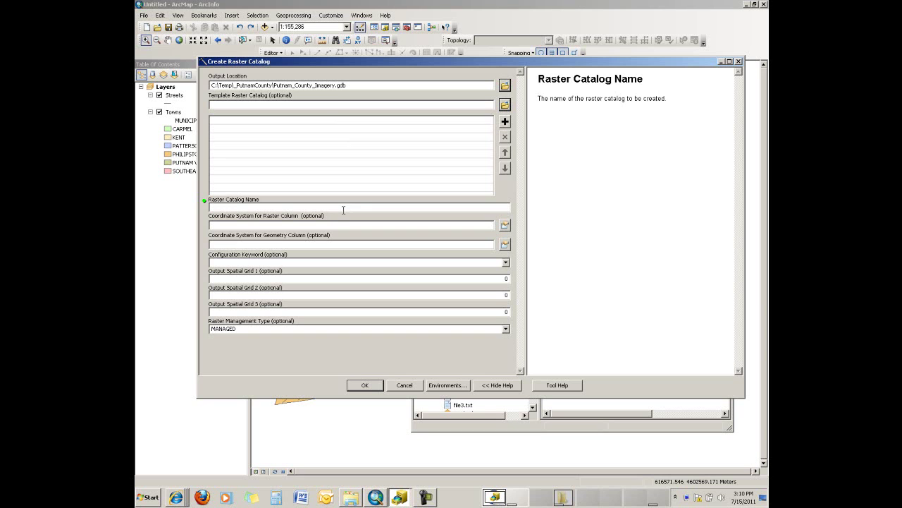
type("S")
type("tou")
key("BackSpace")
key("BackSpace")
key("BackSpace")
type("outheast")
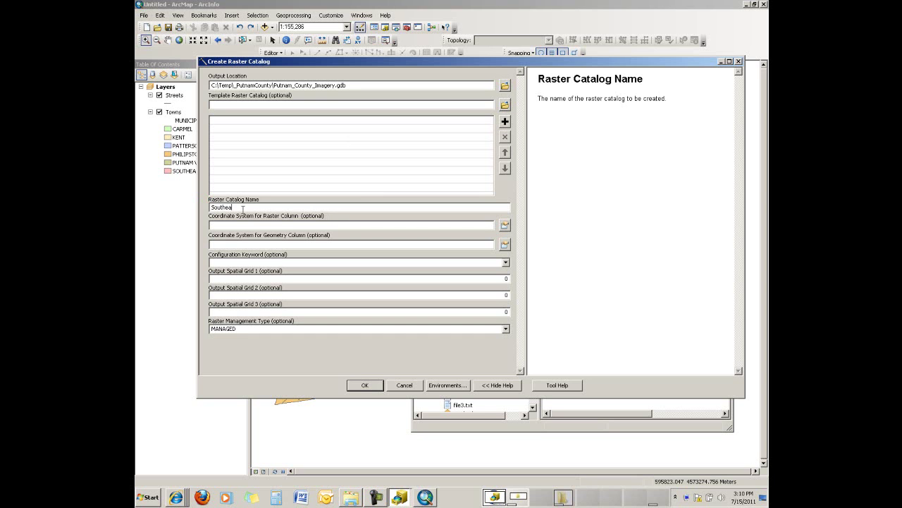
Import NAD_1983_StatePlane_New_York_East_FIPS_3101_Feet from the first raster in _PutnamCounty\Southeast.
left_click(504, 224)
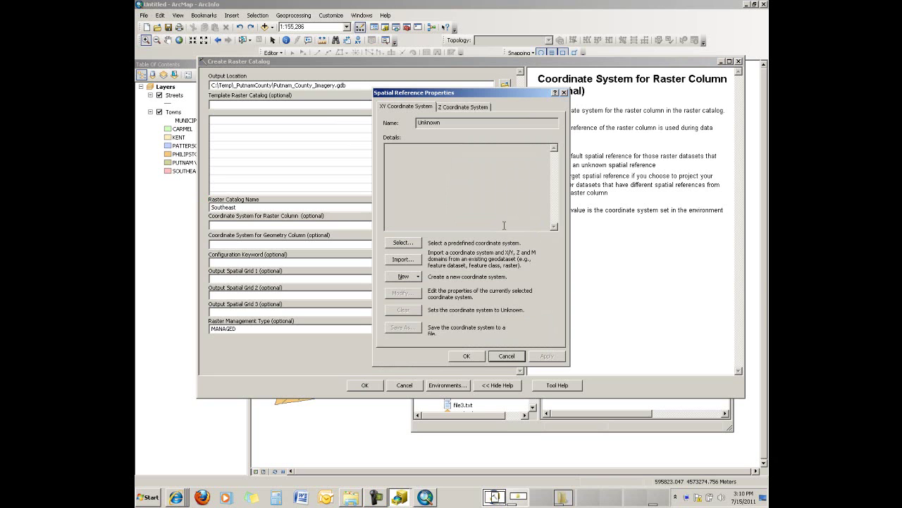
left_click(404, 260)
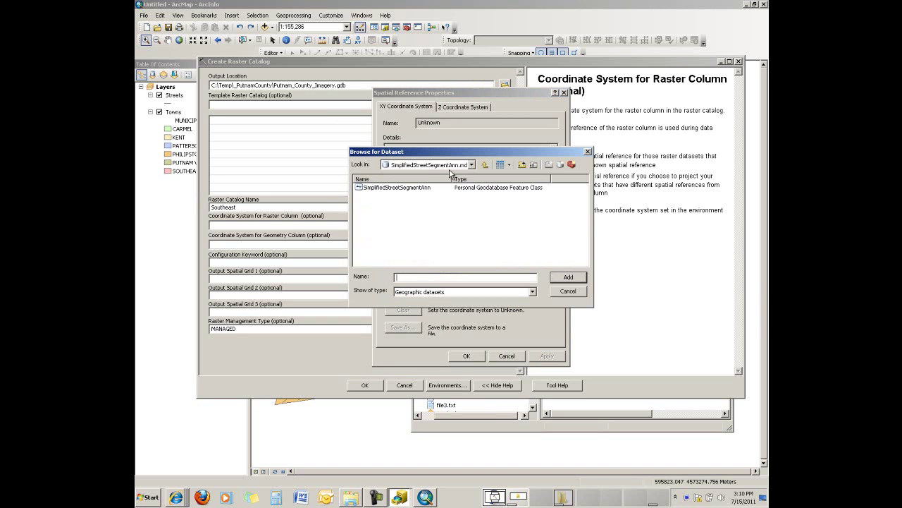
left_click(485, 165)
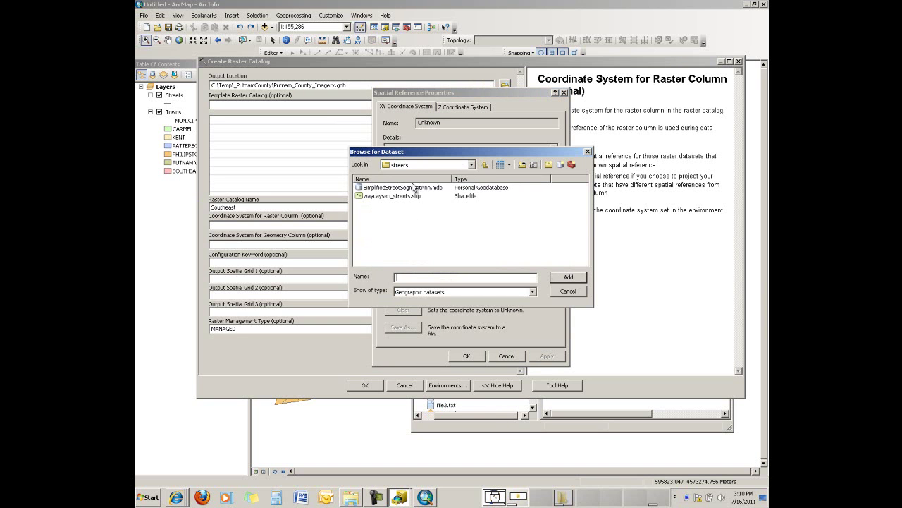
left_click(471, 165)
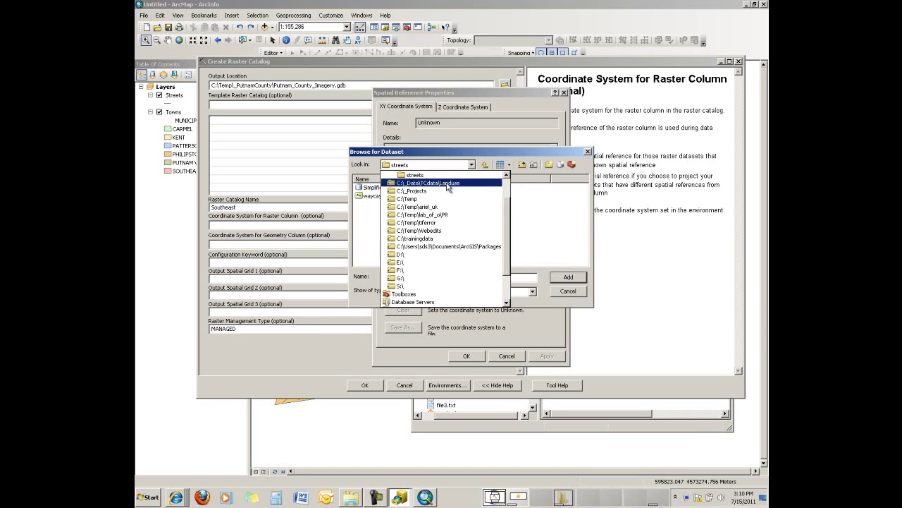
left_click(412, 199)
double_click(388, 187)
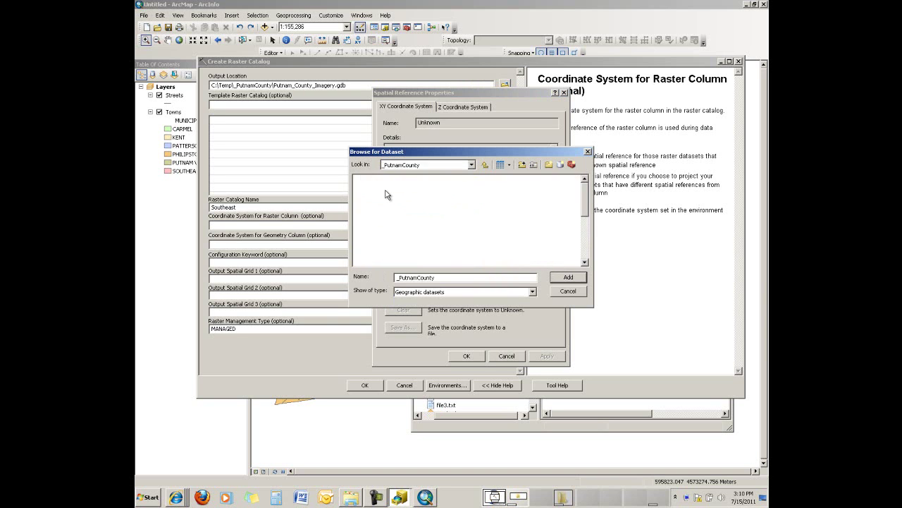
double_click(378, 188)
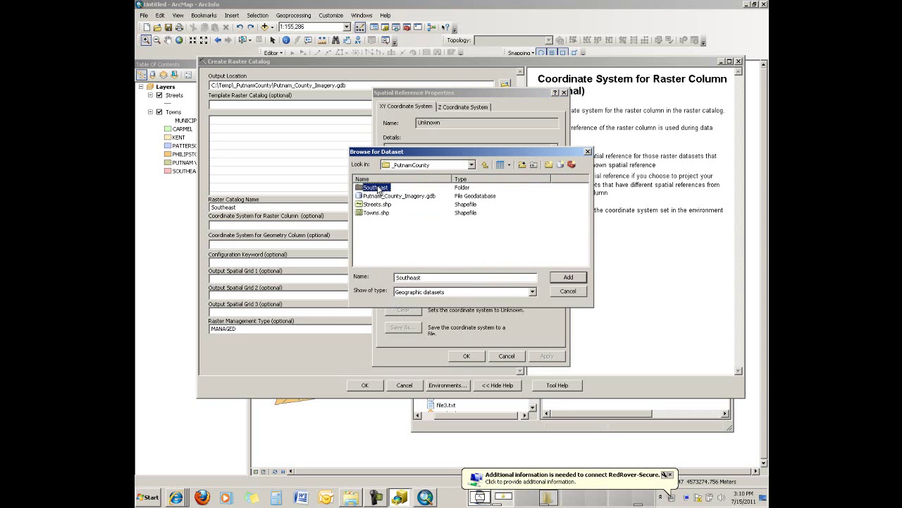
left_click(378, 188)
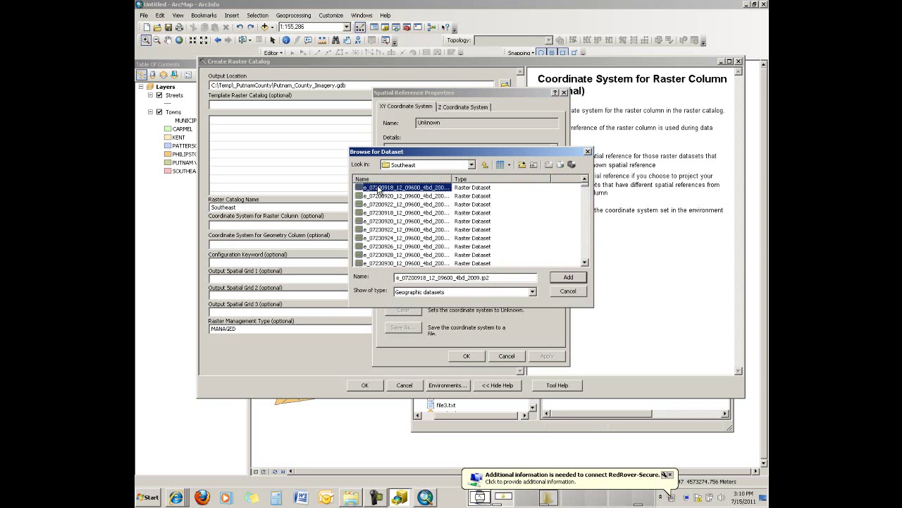
left_click(567, 278)
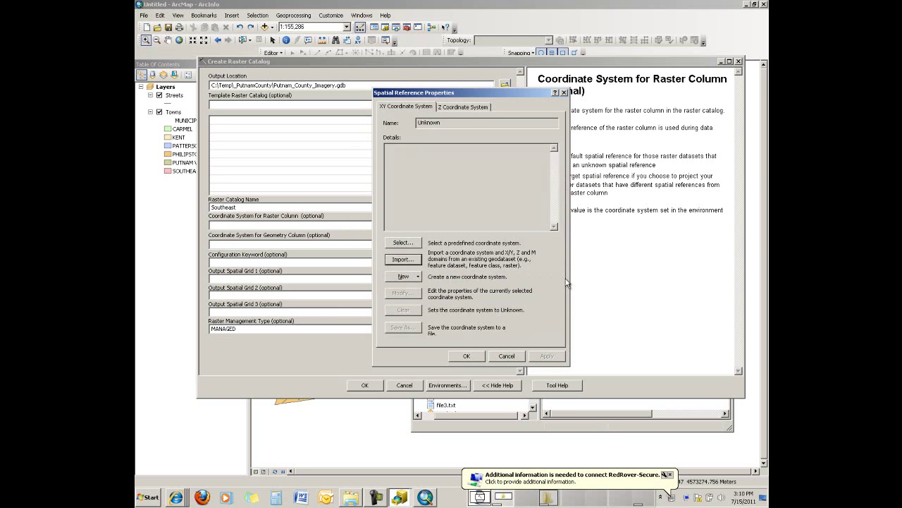
left_click(478, 356)
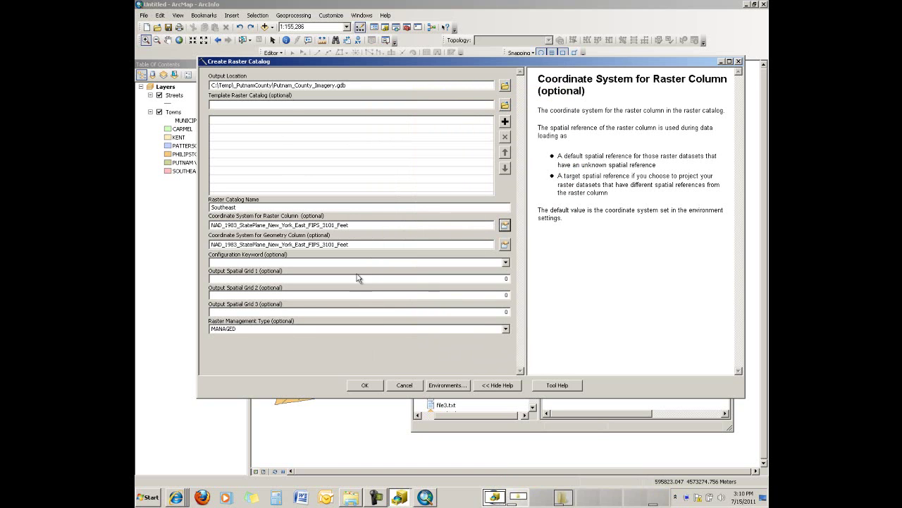
left_click(506, 329)
Choose UNMANAGED raster management and run the tool to create the Southeast catalog.
left_click(233, 344)
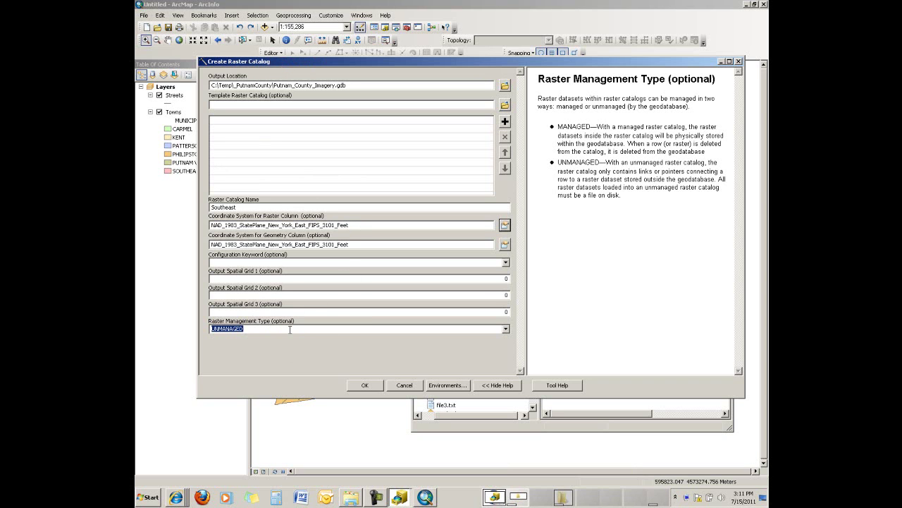
left_click(364, 385)
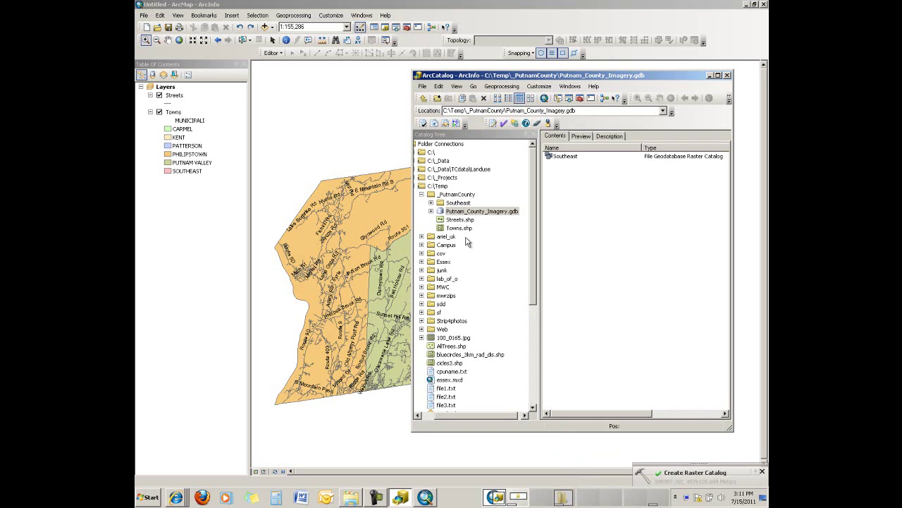
Expand Putnam_County_Imagery.gdb and bring up the Load options for the Southeast raster catalog.
left_click(431, 211)
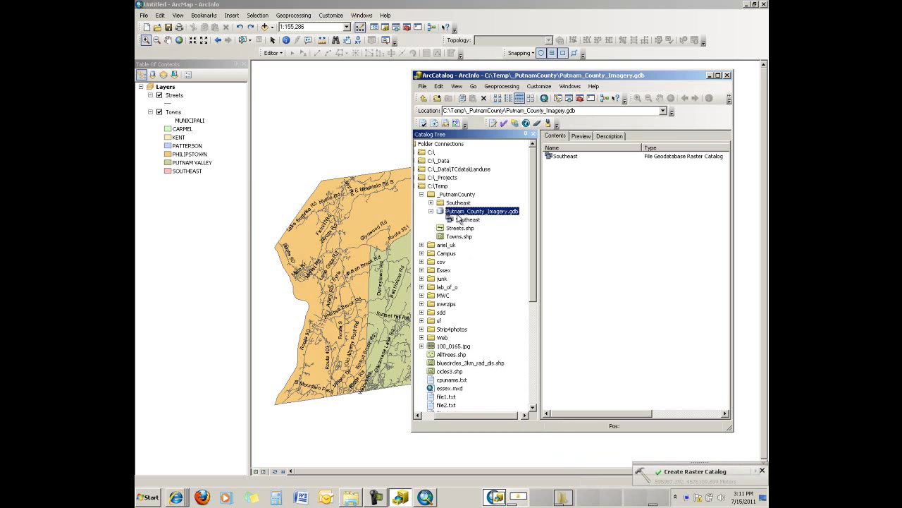
left_click(465, 220)
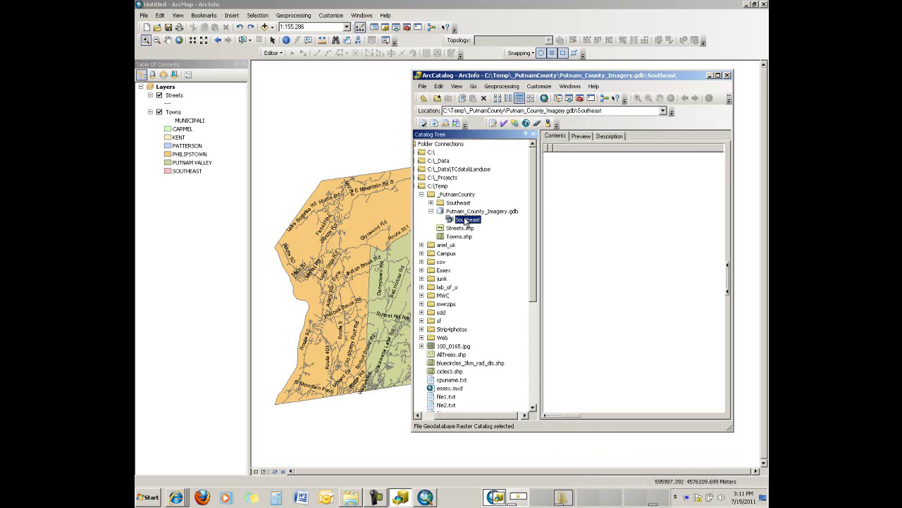
right_click(466, 221)
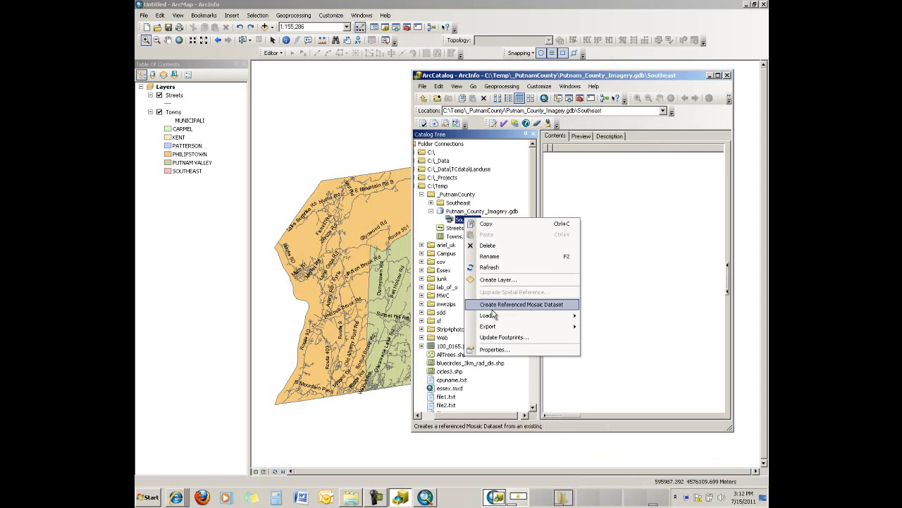
mouse_move(495, 318)
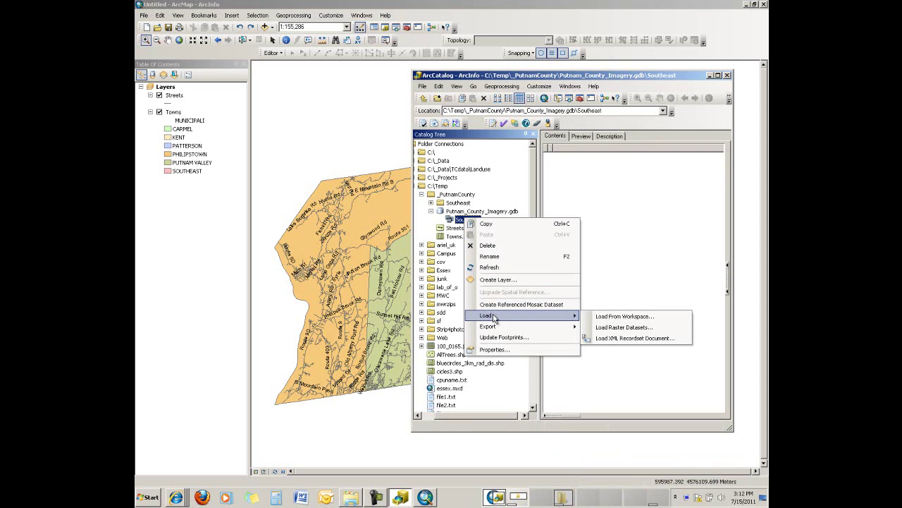
Use Load From Workspace with C:\Temp\_PutnamCounty\Southeast as the input workspace.
left_click(611, 317)
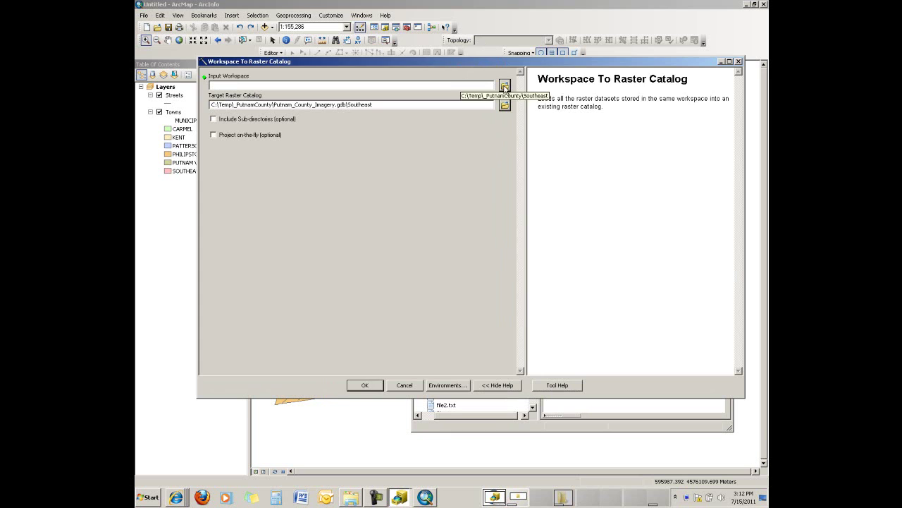
left_click(504, 86)
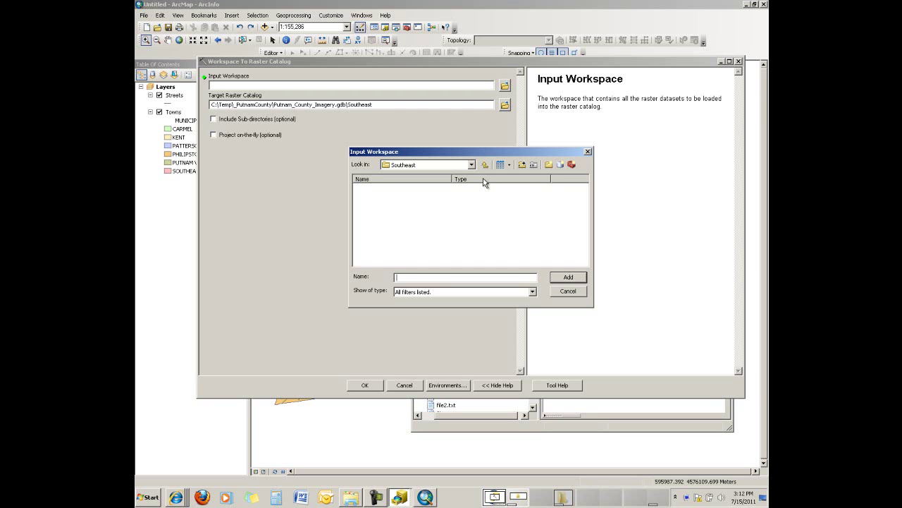
left_click(485, 164)
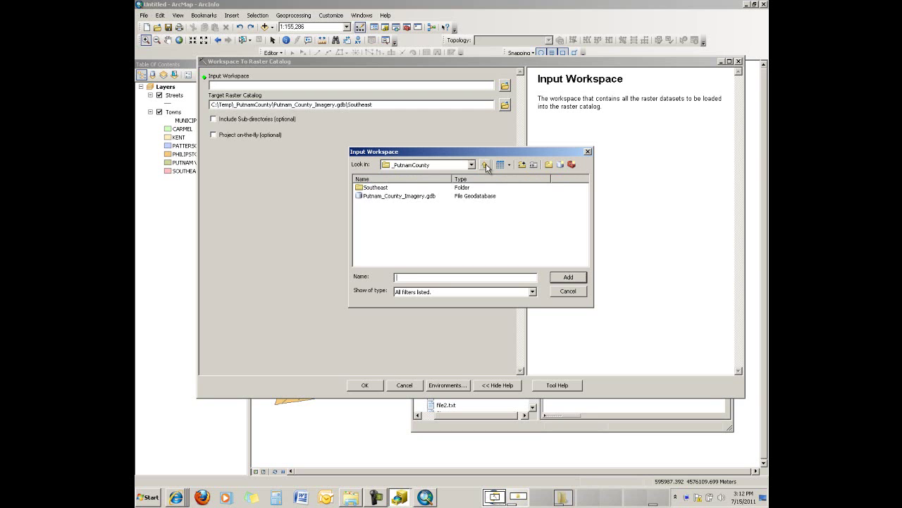
left_click(361, 190)
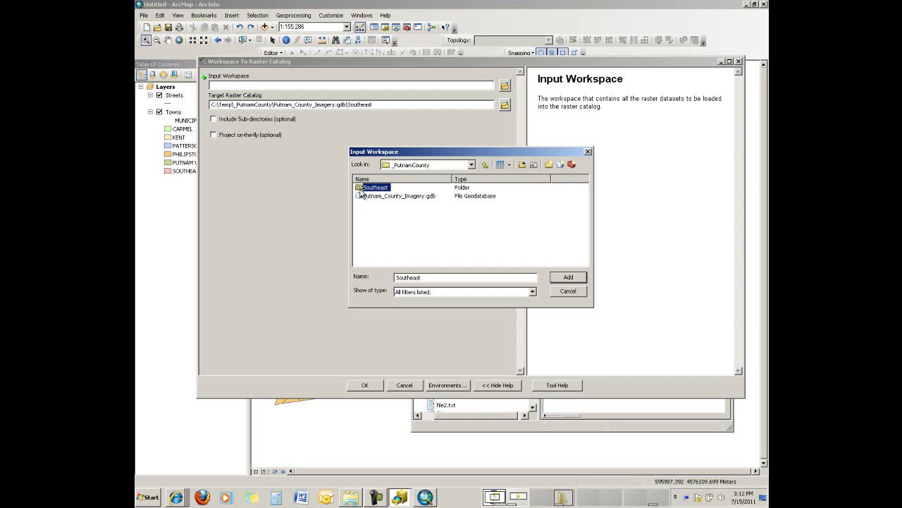
left_click(567, 280)
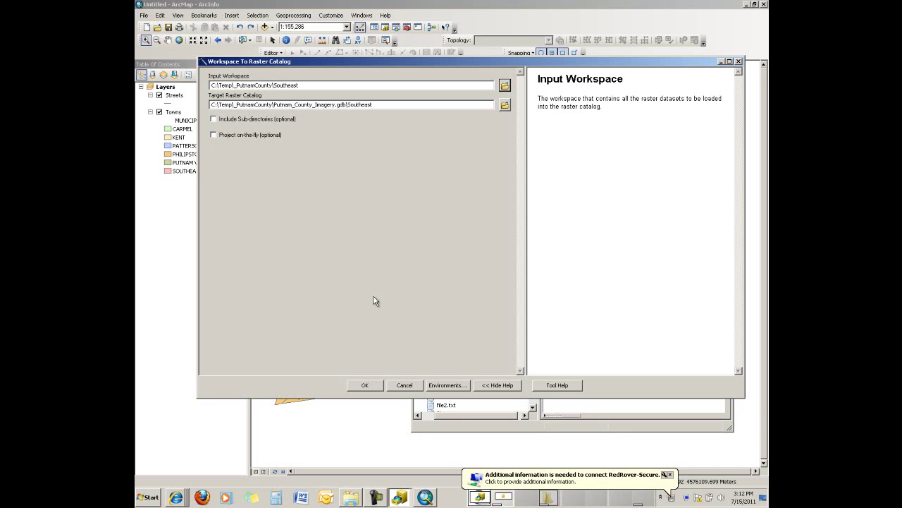
Run Workspace To Raster Catalog to load the Southeast imagery into the catalog.
left_click(365, 389)
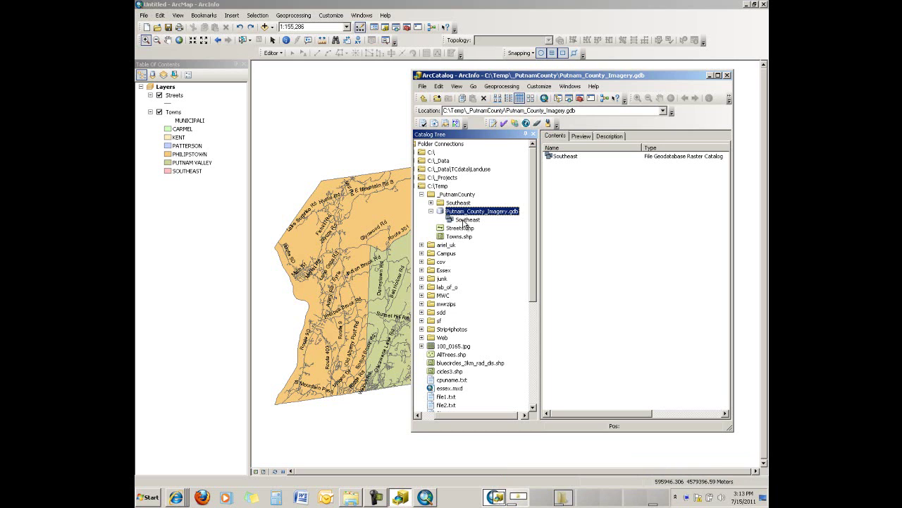
Drag the Southeast raster catalog from ArcCatalog into the map's Table of Contents.
left_click(466, 219)
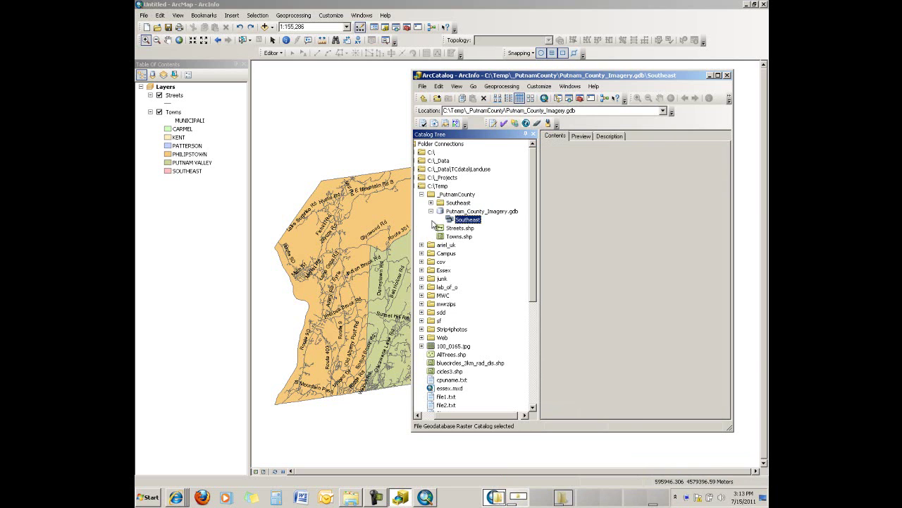
mouse_move(462, 222)
left_mouse_down()
mouse_move(347, 217)
mouse_move(206, 191)
left_mouse_up()
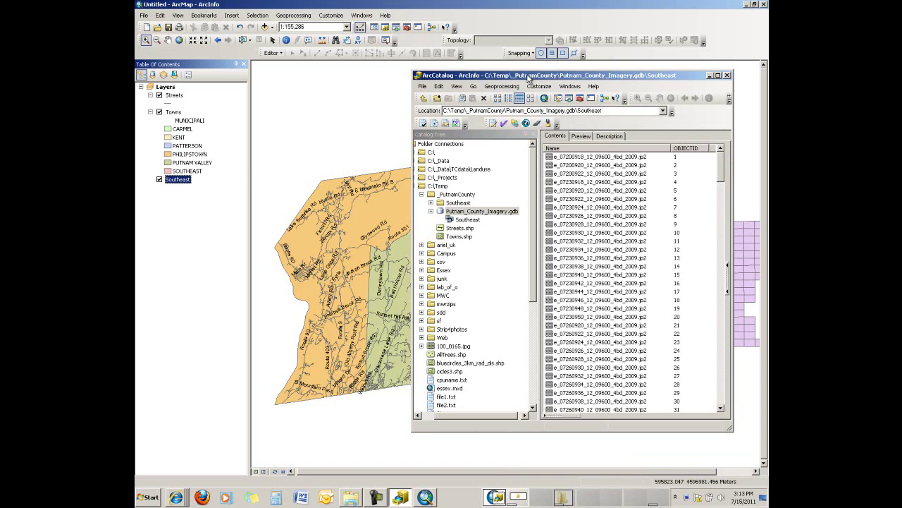
left_click_drag(529, 77, 572, 78)
left_click(709, 75)
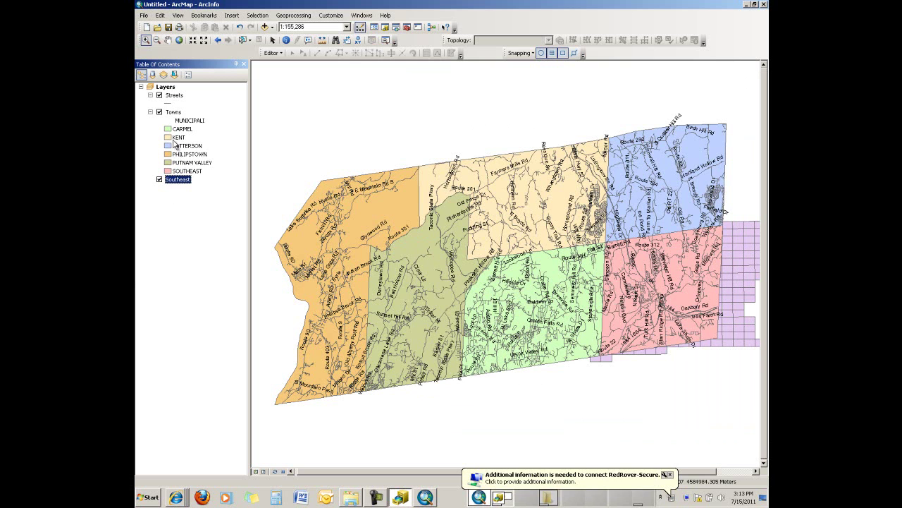
Move the Southeast layer above Towns and zoom into the purple tile area.
left_click(160, 113)
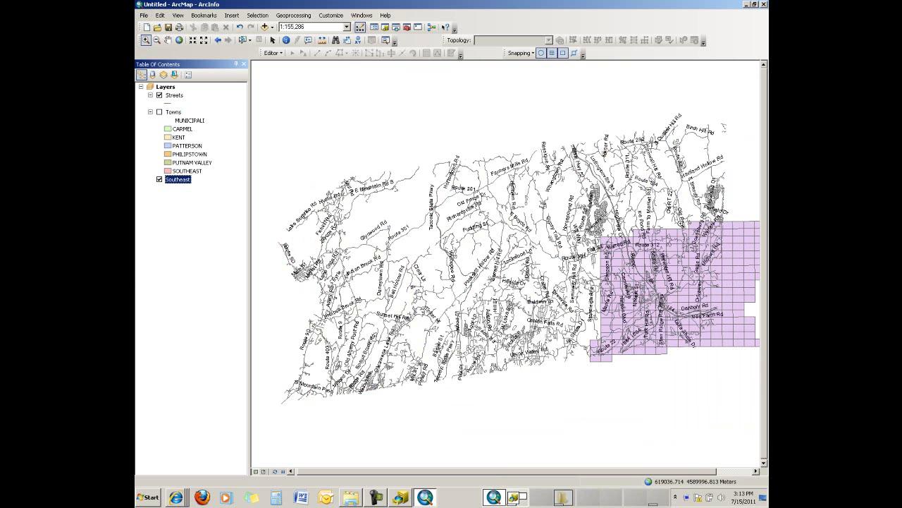
left_click(160, 112)
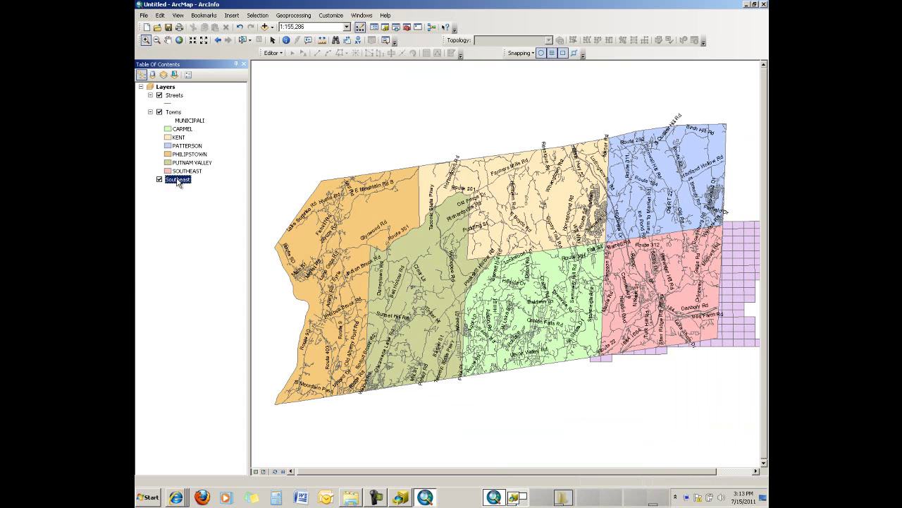
left_click(150, 112)
left_click_drag(170, 123, 170, 113)
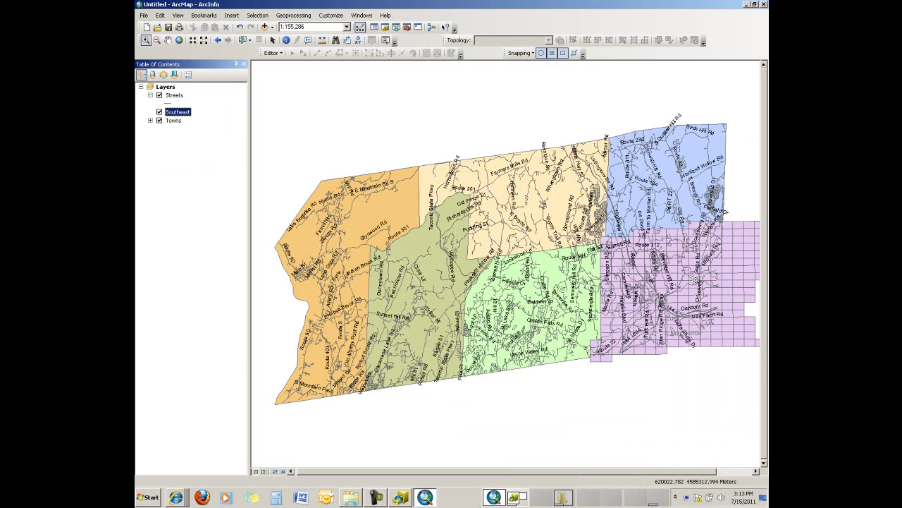
left_click_drag(602, 218, 732, 350)
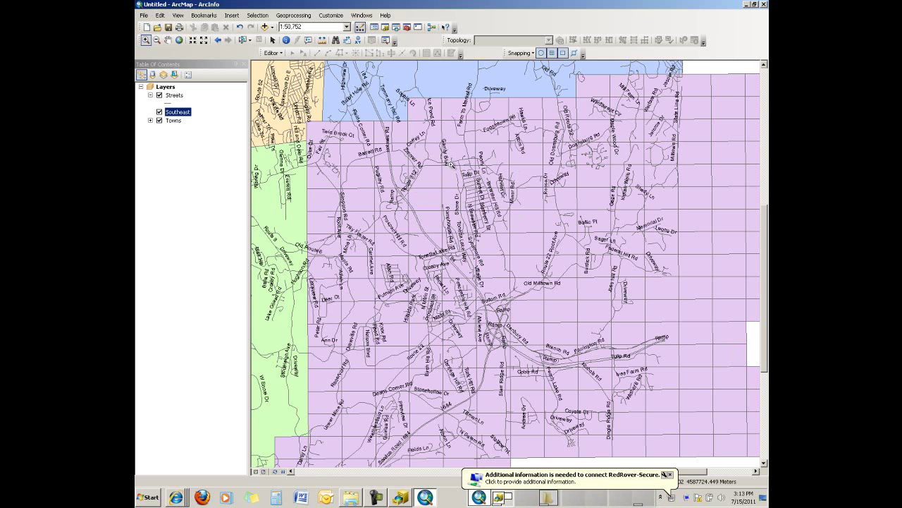
Zoom in until the aerial photos draw, then pan north-east to the lake and back south-east.
left_click(525, 232)
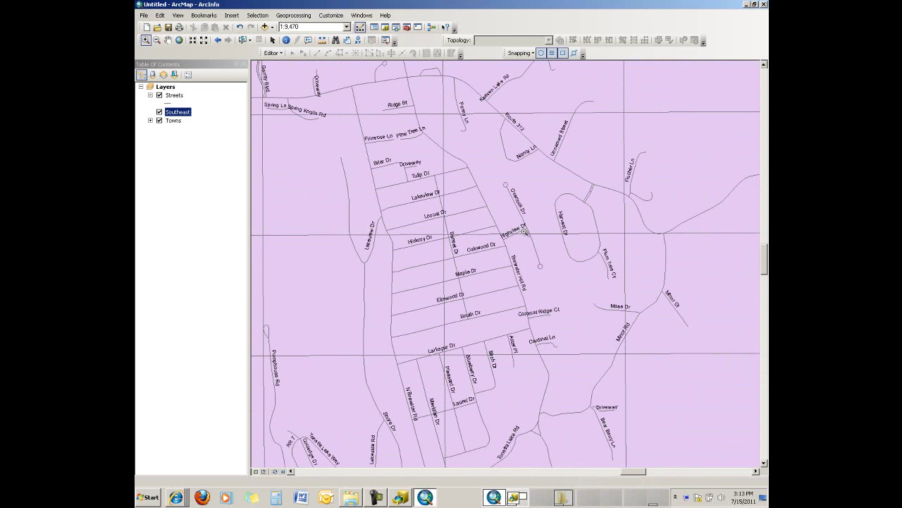
mouse_move(337, 168)
left_mouse_down()
mouse_move(378, 258)
mouse_move(553, 384)
mouse_move(572, 385)
left_mouse_up()
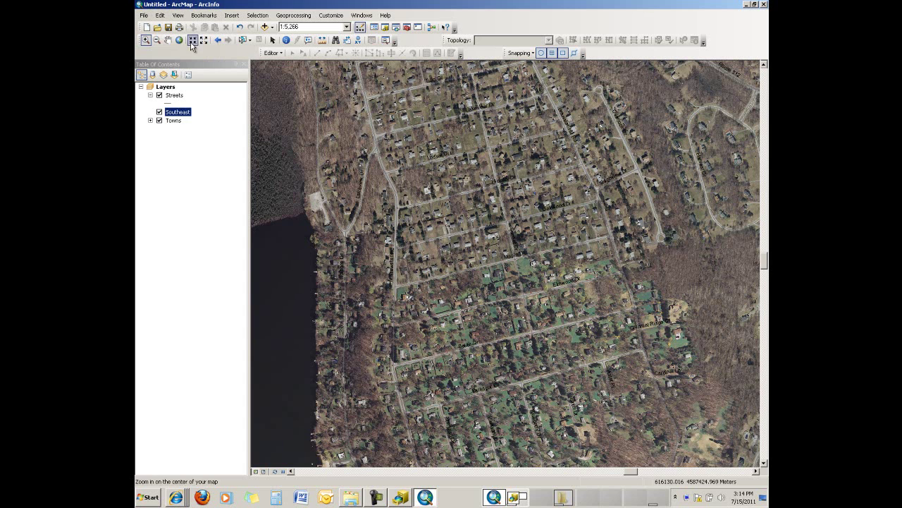
left_click(168, 39)
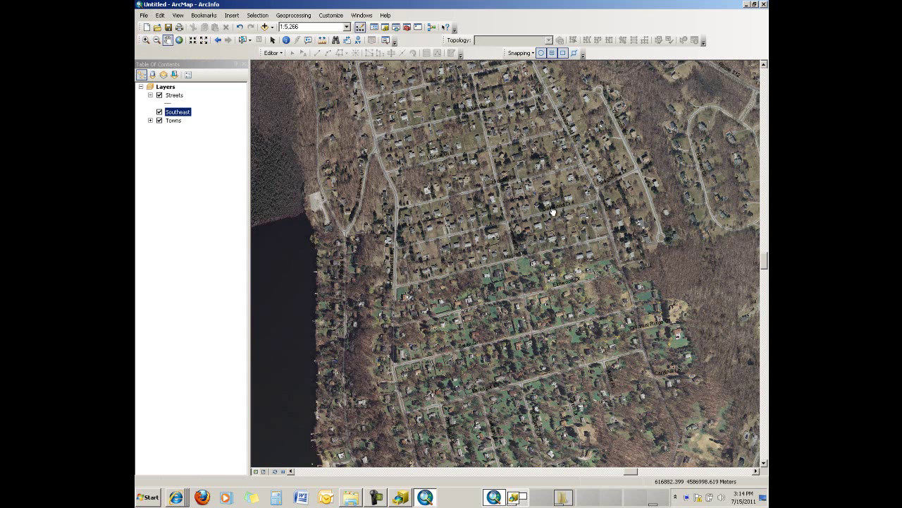
left_click_drag(553, 213, 514, 323)
left_click_drag(634, 208, 556, 384)
left_click_drag(569, 216, 597, 373)
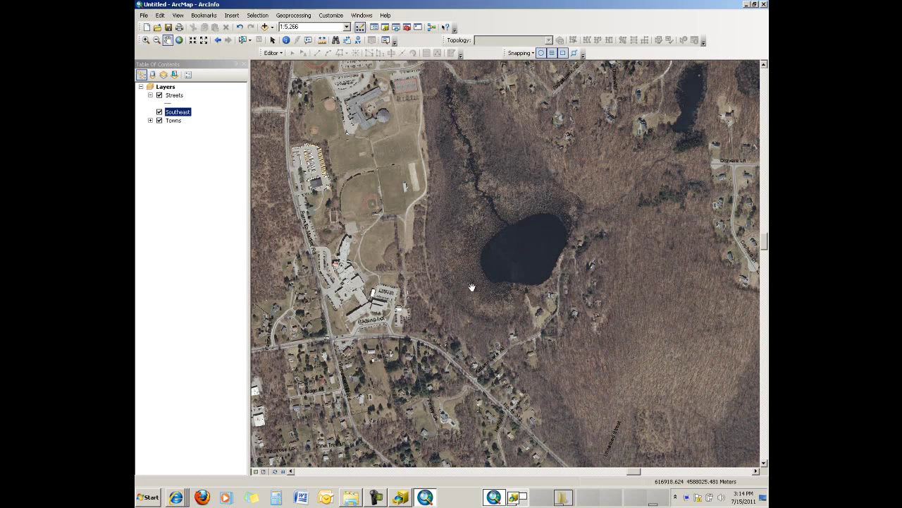
left_click_drag(406, 280, 611, 235)
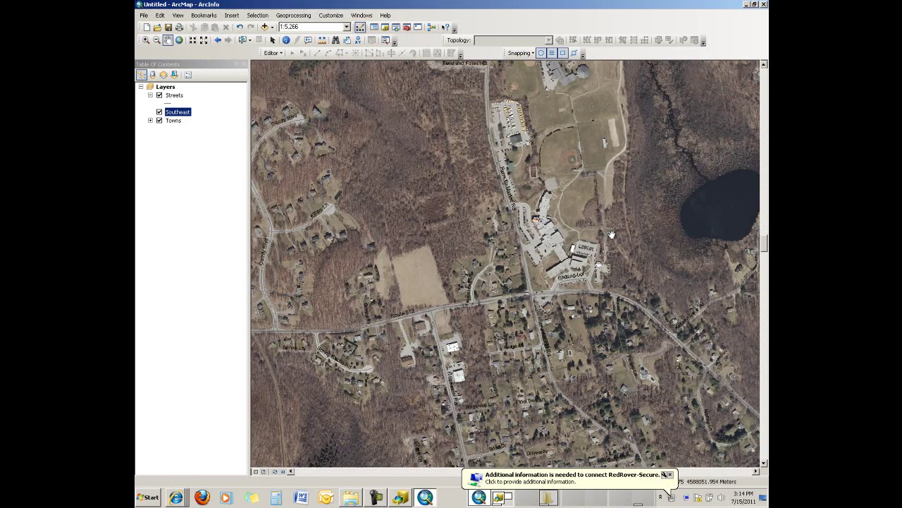
left_click_drag(621, 290, 557, 197)
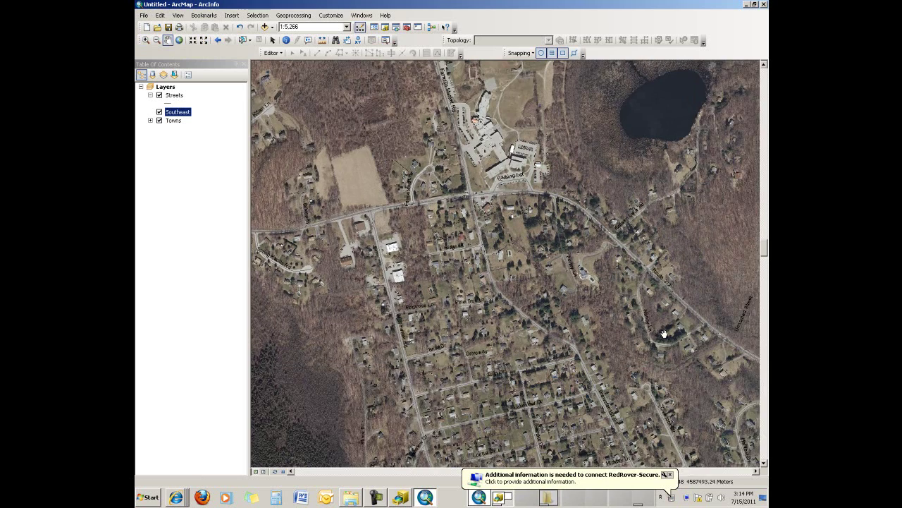
left_click_drag(663, 333, 435, 269)
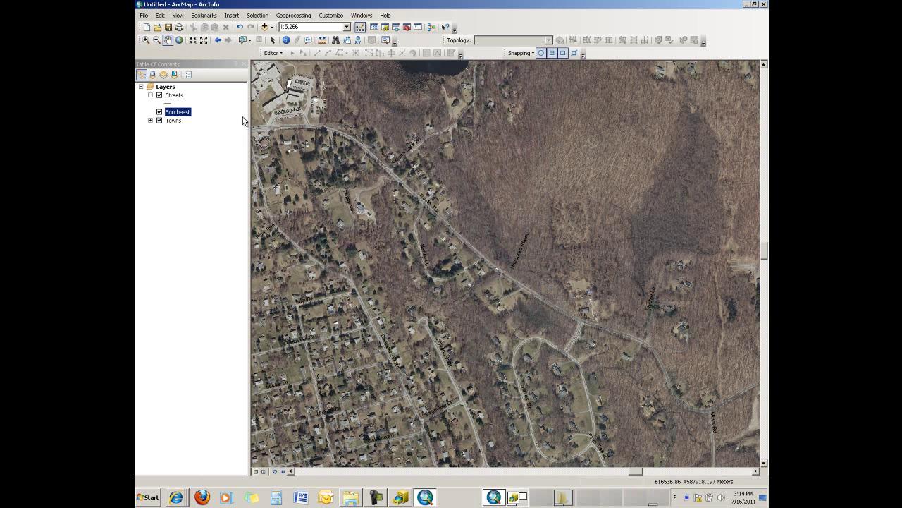
Zoom to the full extent of the Towns layer and drag ArcCatalog back over the map.
right_click(174, 122)
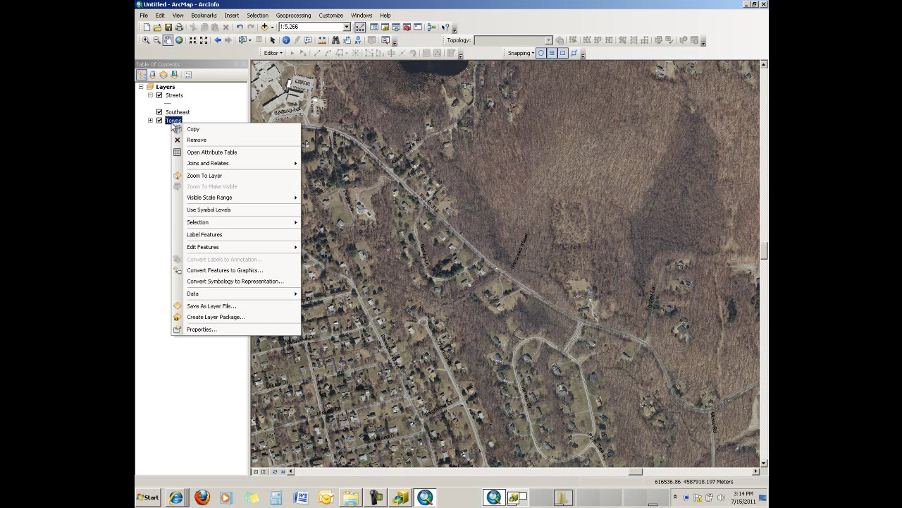
left_click(204, 176)
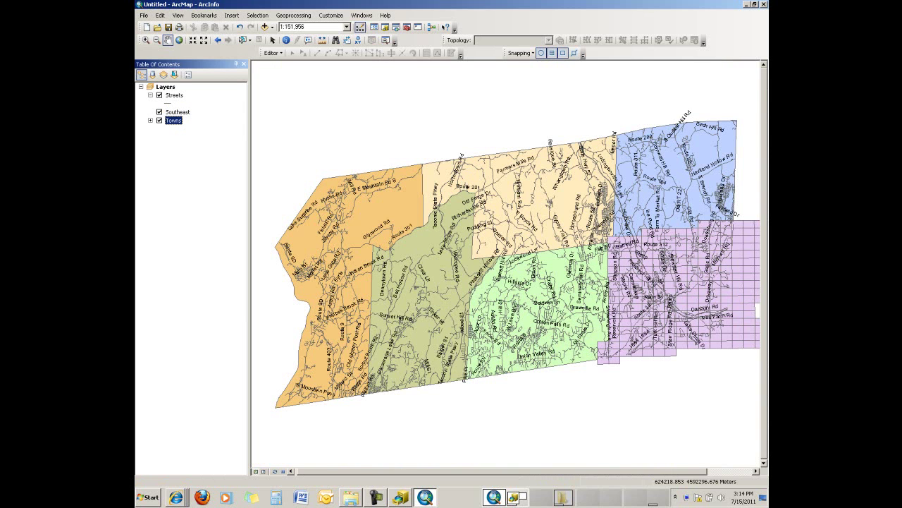
left_click_drag(765, 92, 349, 107)
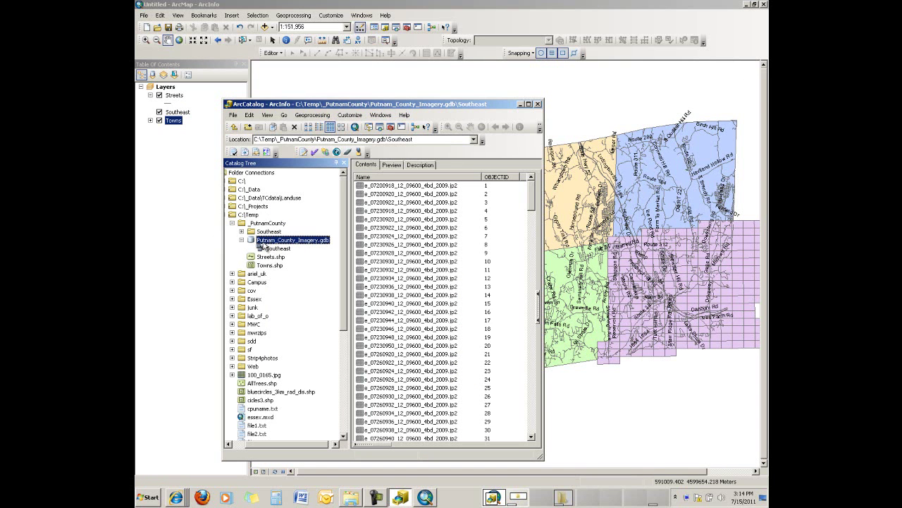
Select the Southeast raster catalog in ArcCatalog and bring up its Load options.
left_click(265, 248)
left_click(268, 252)
left_click(278, 248)
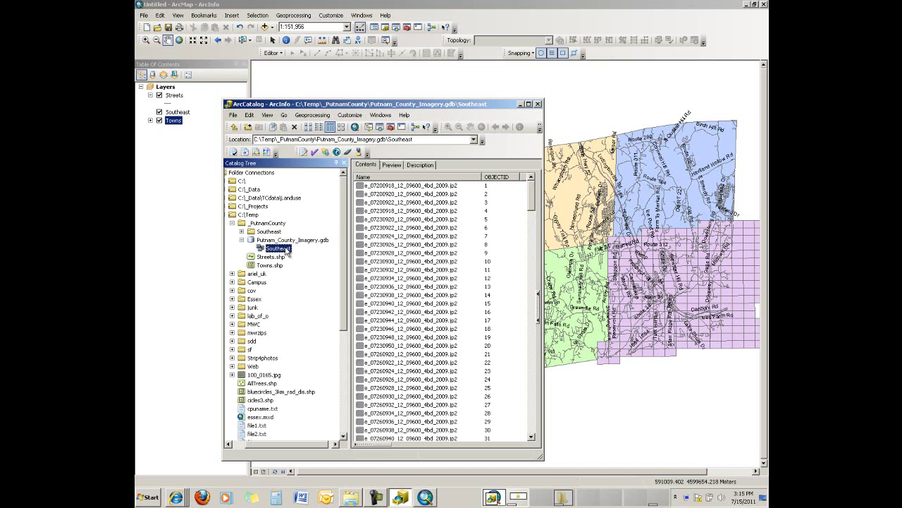
right_click(287, 252)
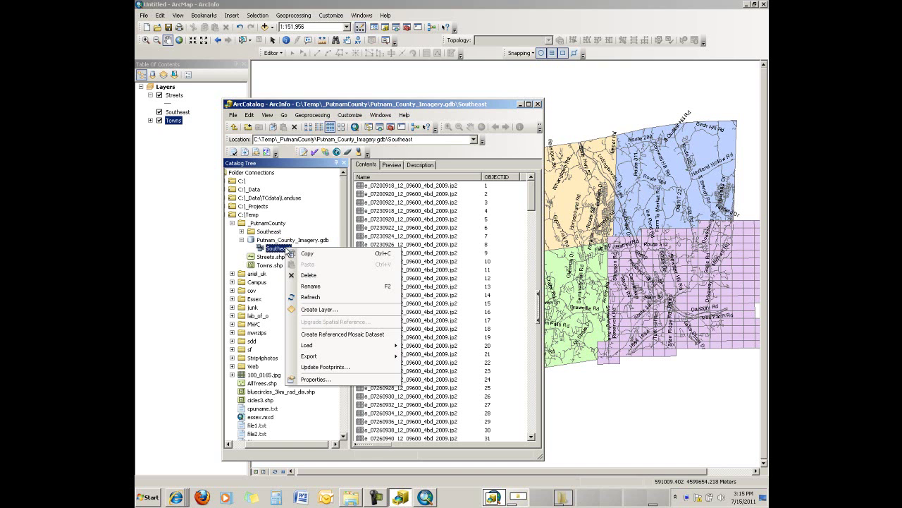
left_click(313, 345)
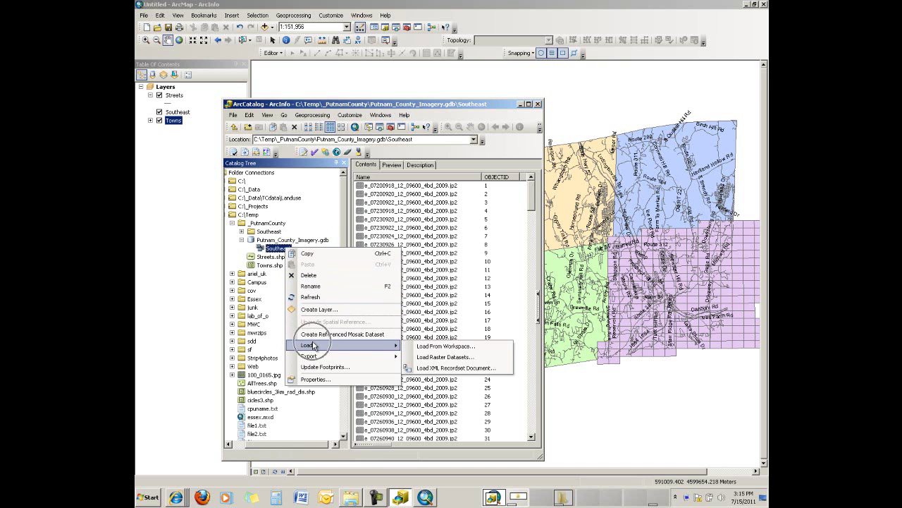
left_click(390, 347)
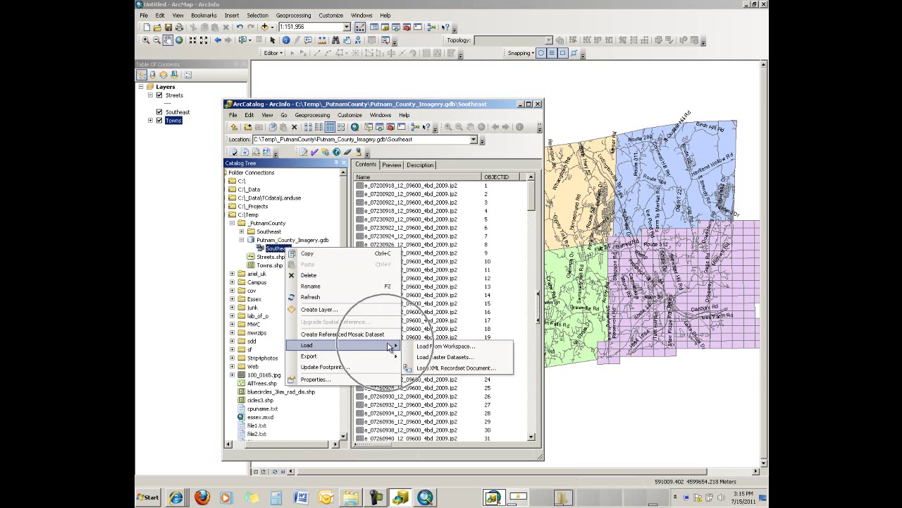
Start Load From Workspace, browse to the Southeast folder, then cancel the browser and the tool.
left_click(416, 346)
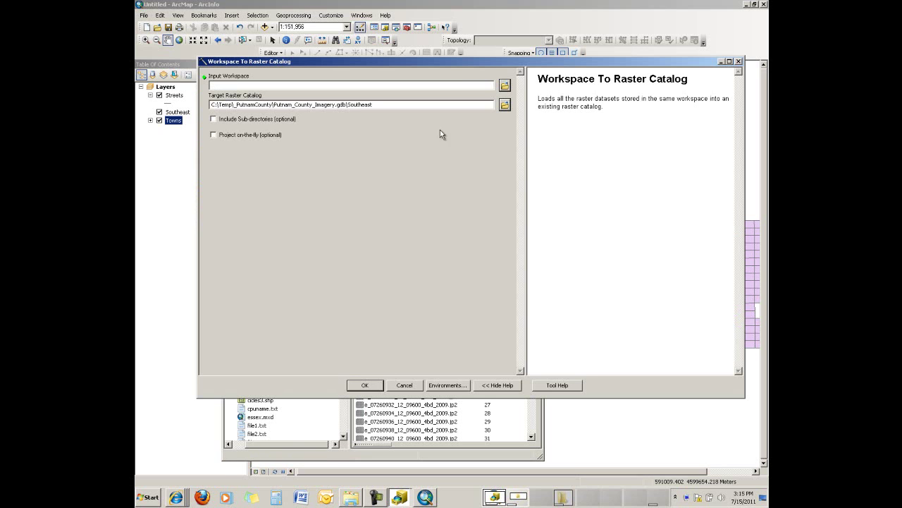
left_click(505, 89)
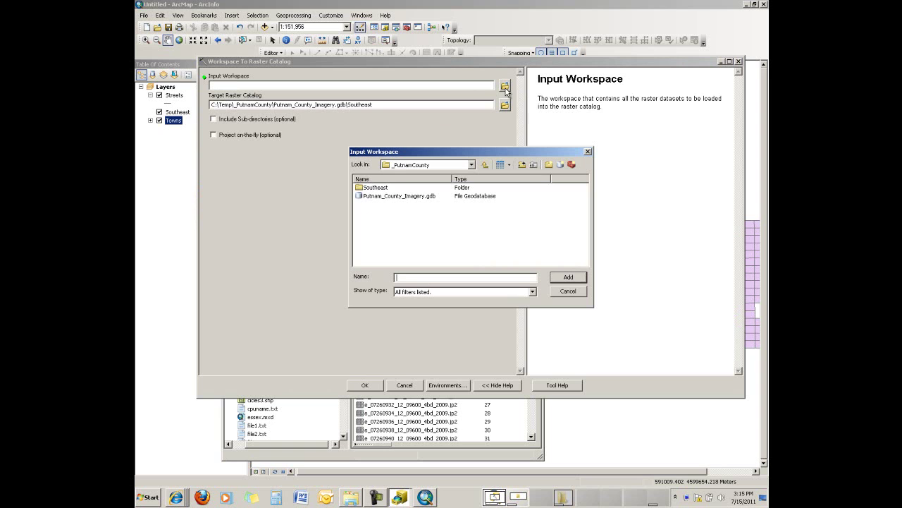
left_click(374, 188)
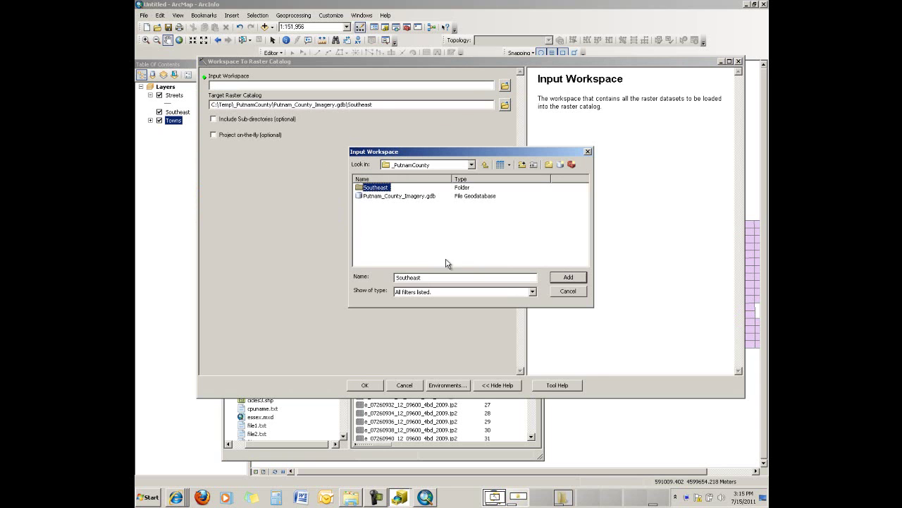
left_click(567, 292)
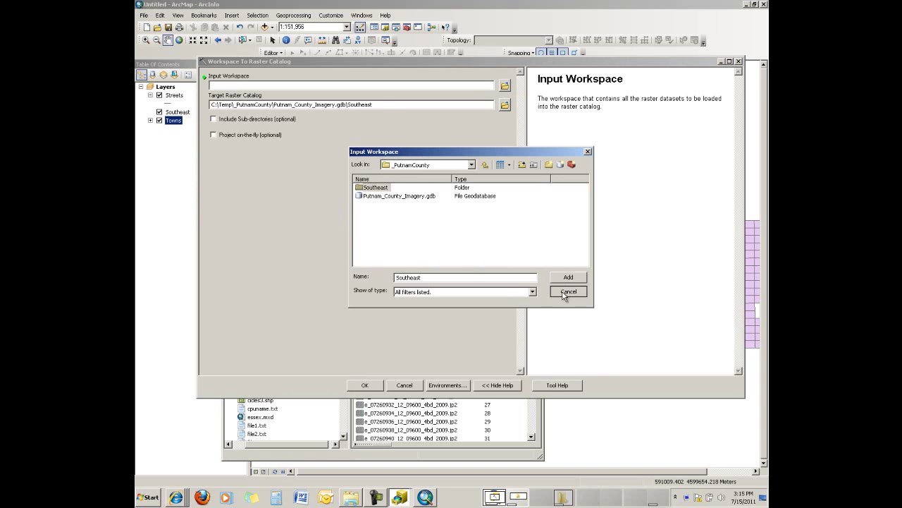
left_click(404, 385)
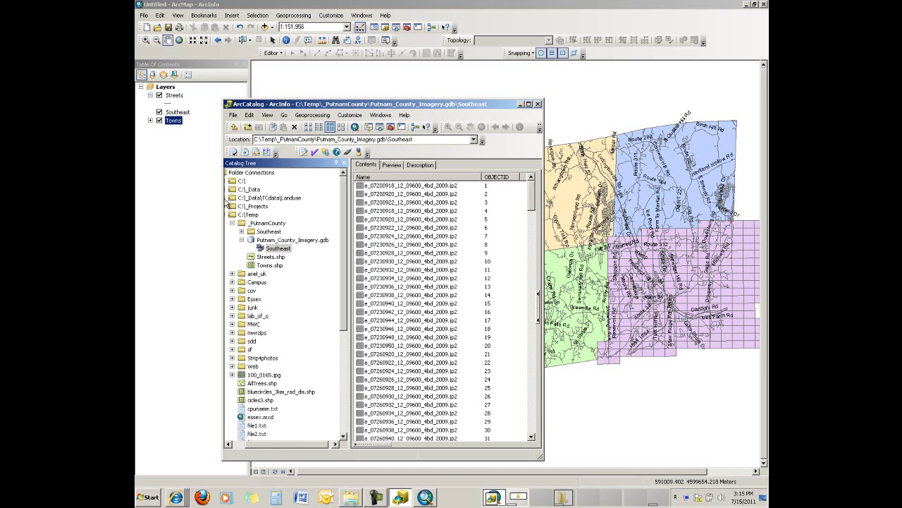
Close ArcCatalog, zoom into the Southeast tiles until imagery draws, then zoom out to 1:10,000.
key("alt+F4")
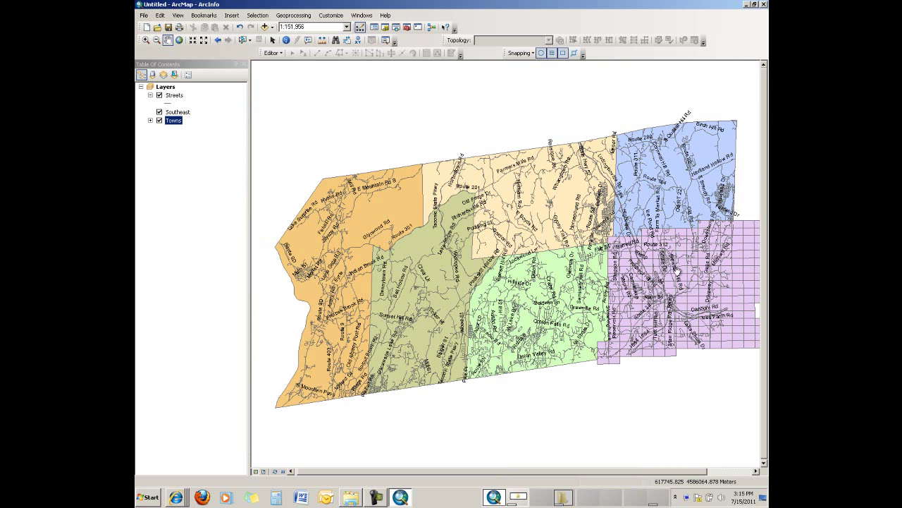
left_click(145, 41)
left_click_drag(674, 283, 711, 317)
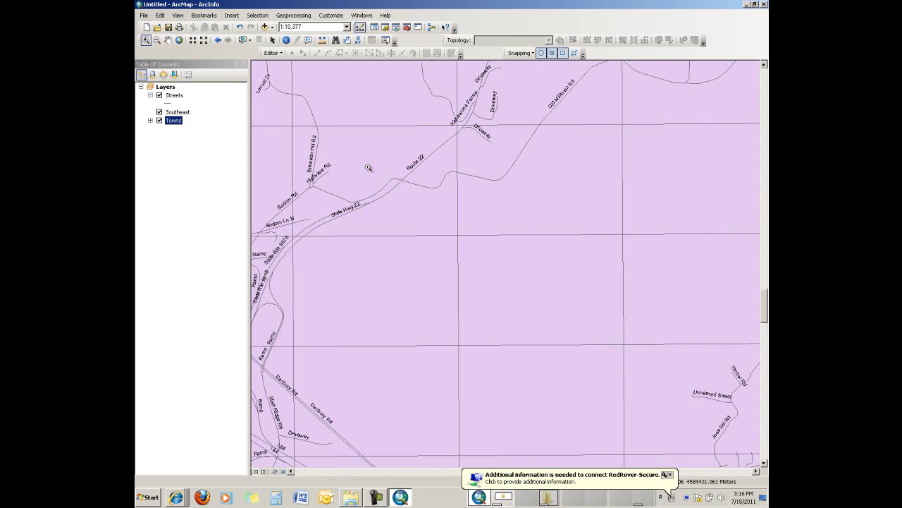
left_click_drag(368, 167, 681, 401)
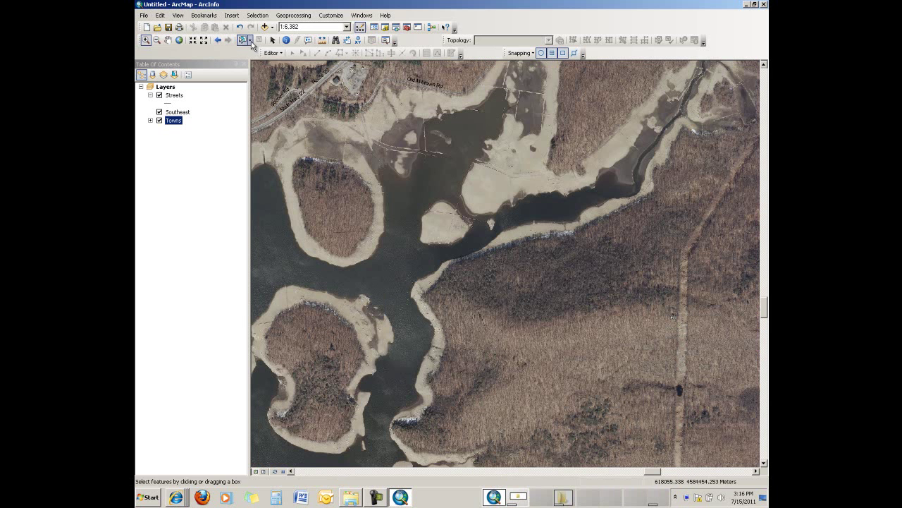
left_click(205, 42)
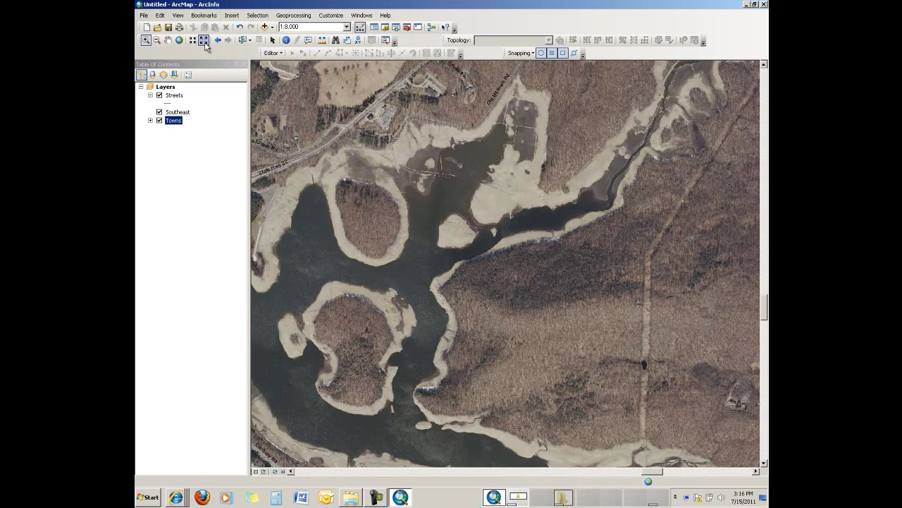
left_click(204, 42)
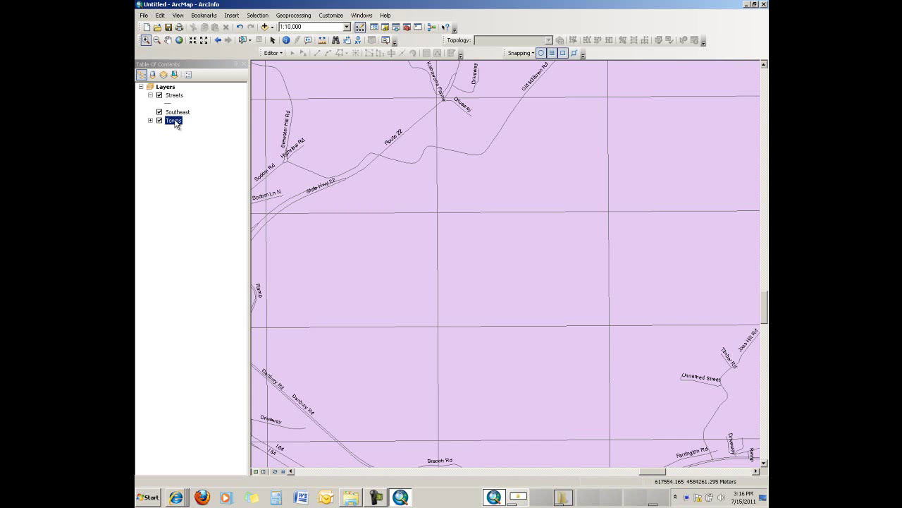
Make the Southeast layer draw as wireframe when more than 4 rasters are visible.
right_click(177, 112)
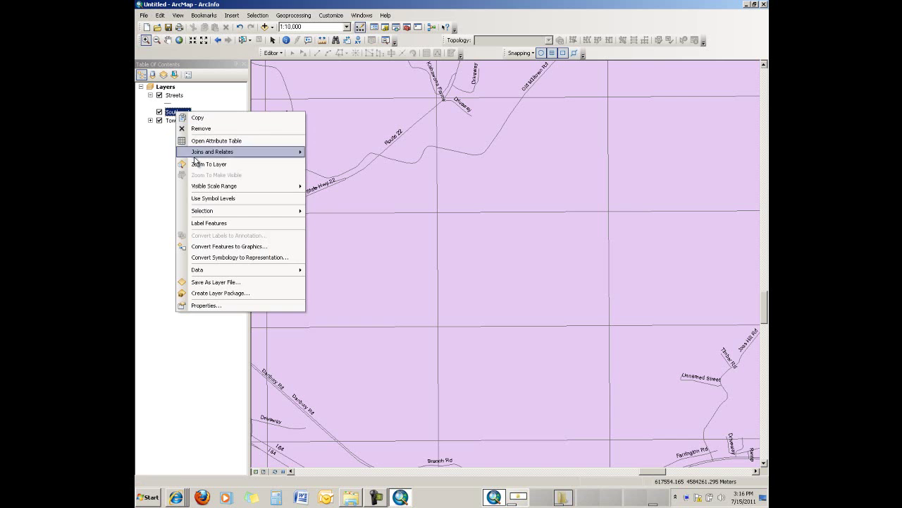
left_click(206, 305)
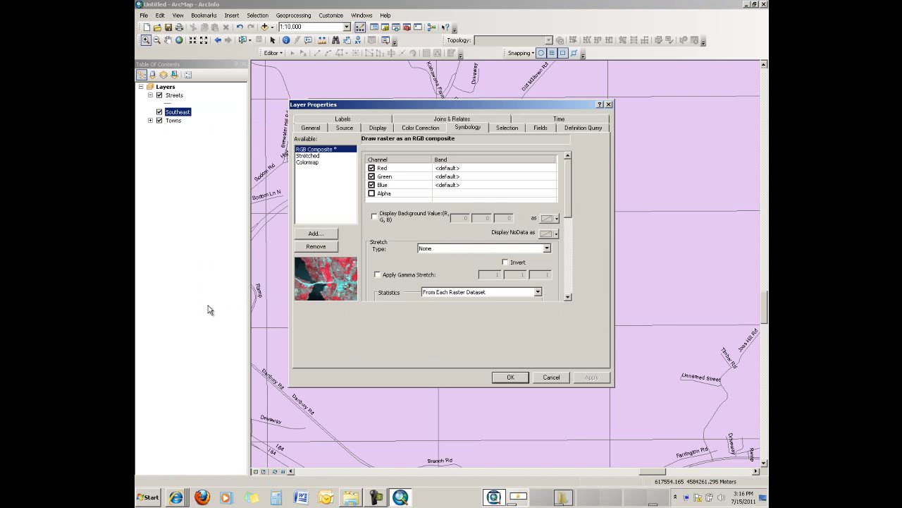
left_click(378, 128)
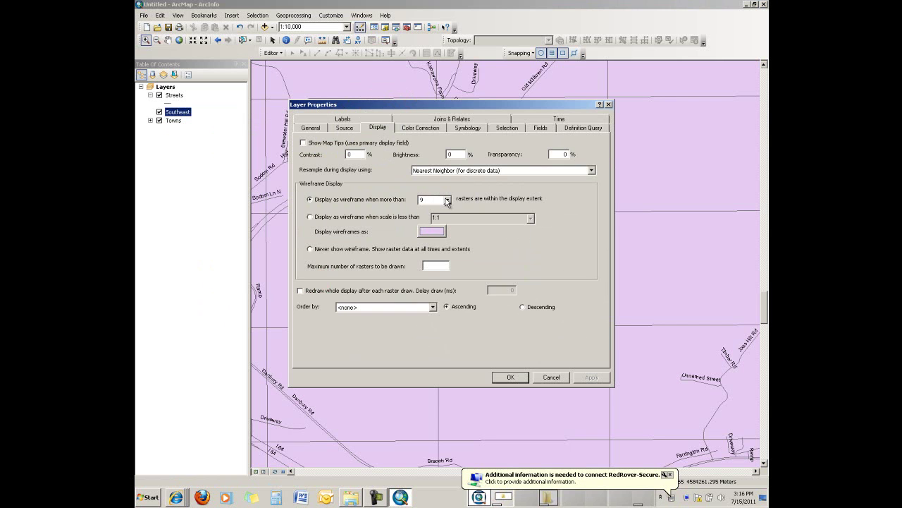
left_click(446, 200)
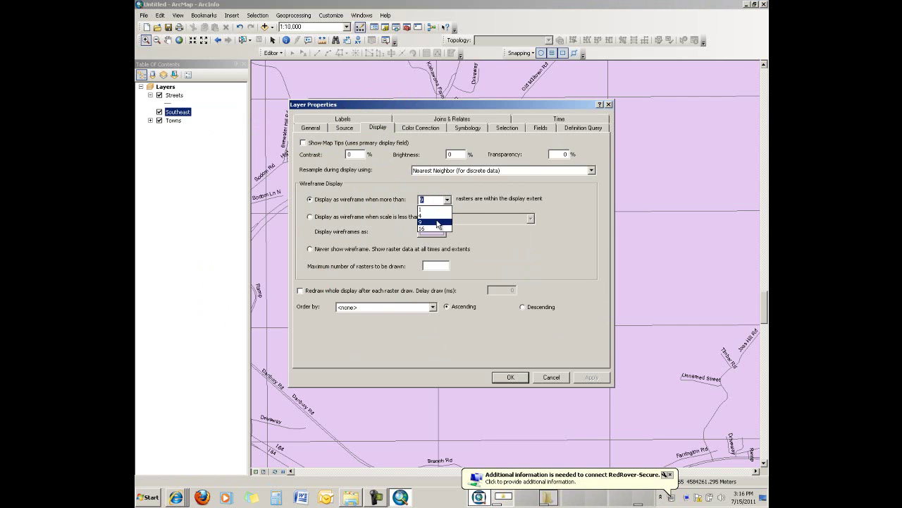
left_click(437, 216)
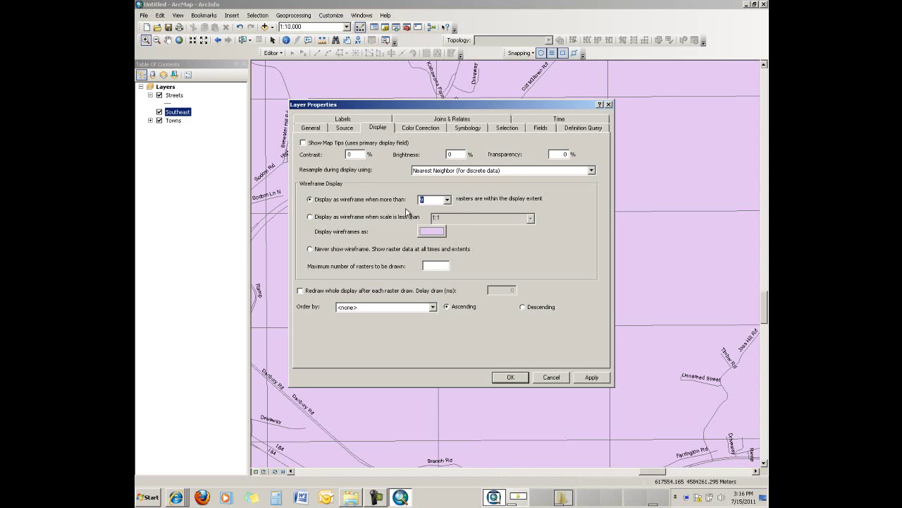
Hide the Southeast layer when zoomed out beyond 1:100,000.
left_click(317, 128)
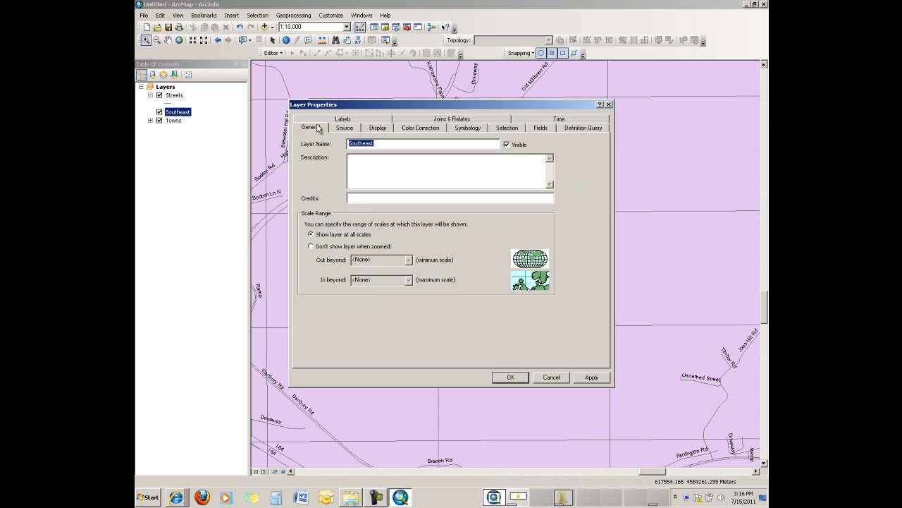
left_click(318, 246)
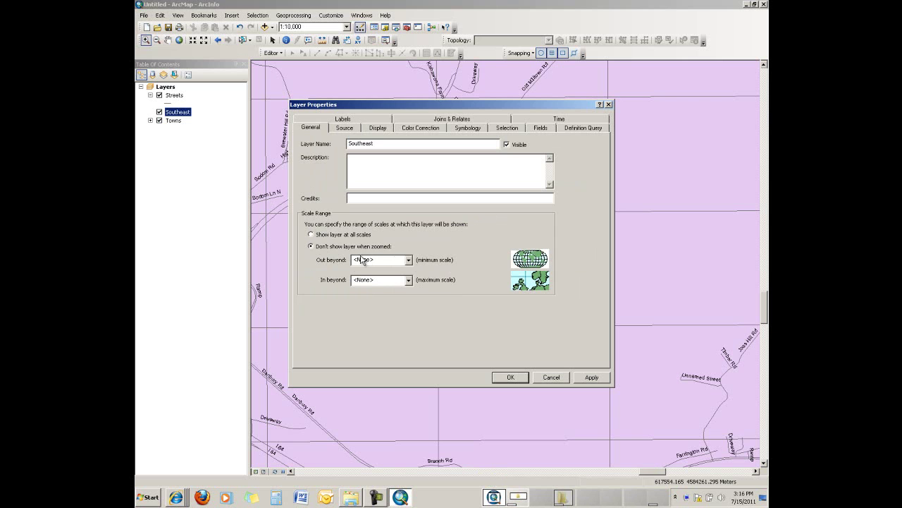
left_click(408, 261)
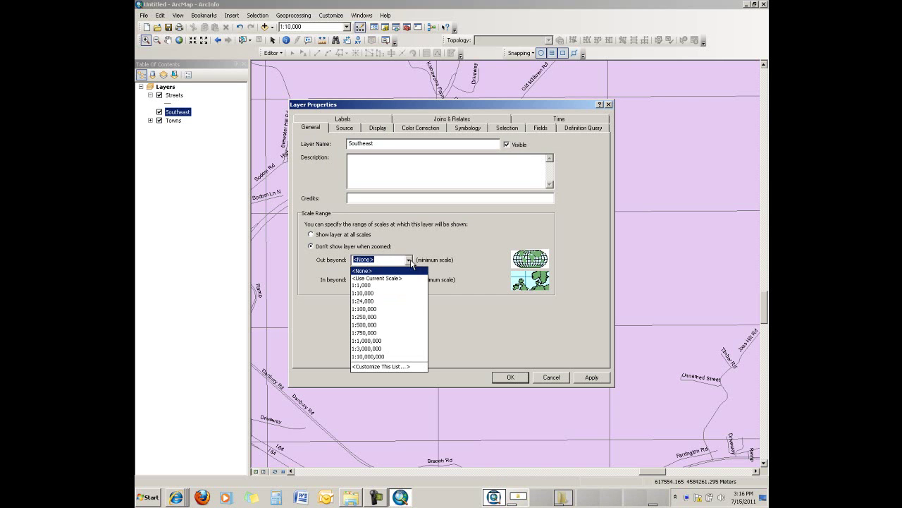
left_click(385, 315)
Apply the scale range, zoom into the imagery, then out in fixed steps to 1:125,000.
left_click(515, 378)
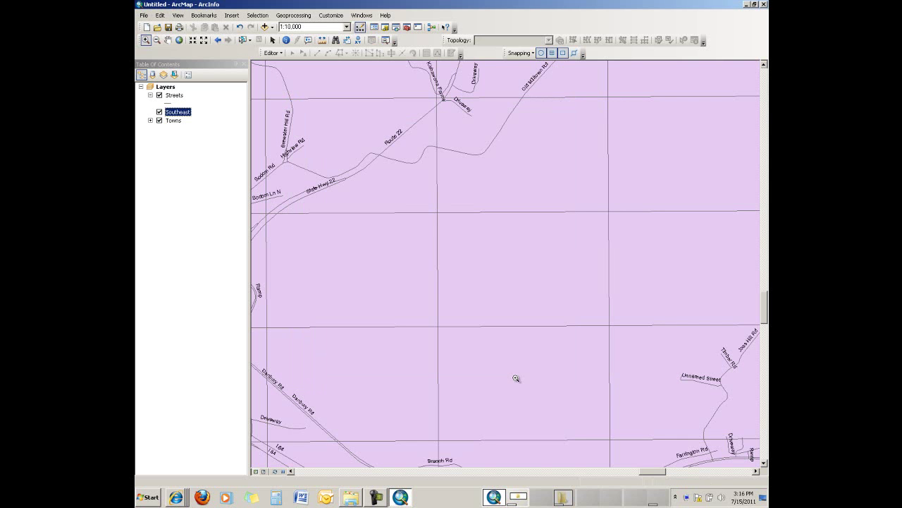
left_click(239, 74)
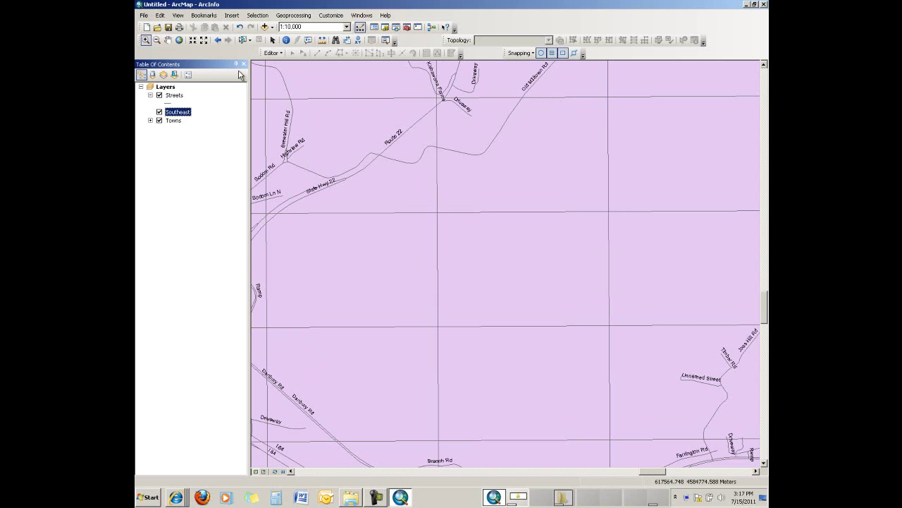
mouse_move(335, 146)
left_mouse_down()
mouse_move(479, 263)
mouse_move(545, 363)
left_mouse_up()
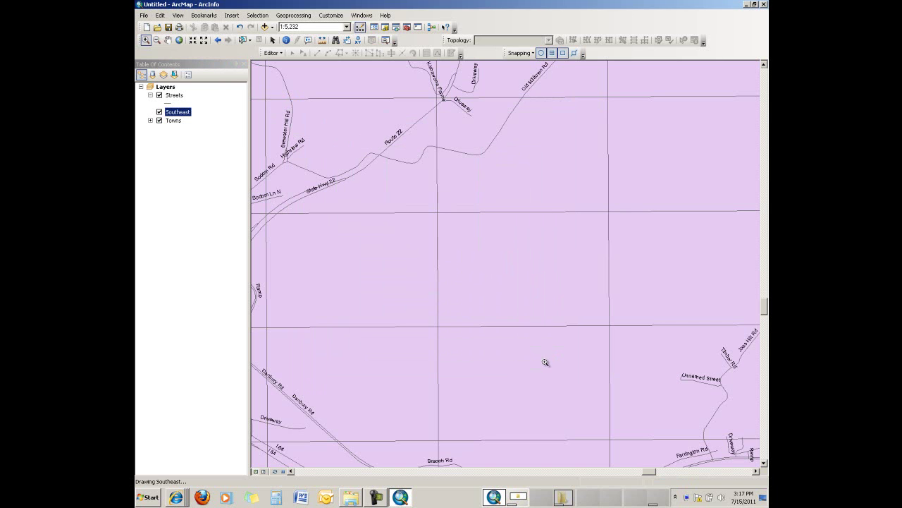
left_click(204, 41)
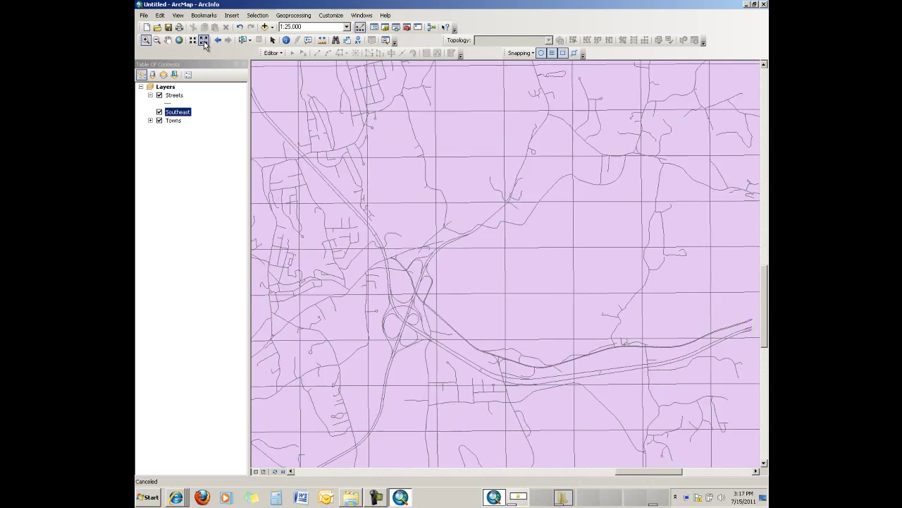
left_click(205, 41)
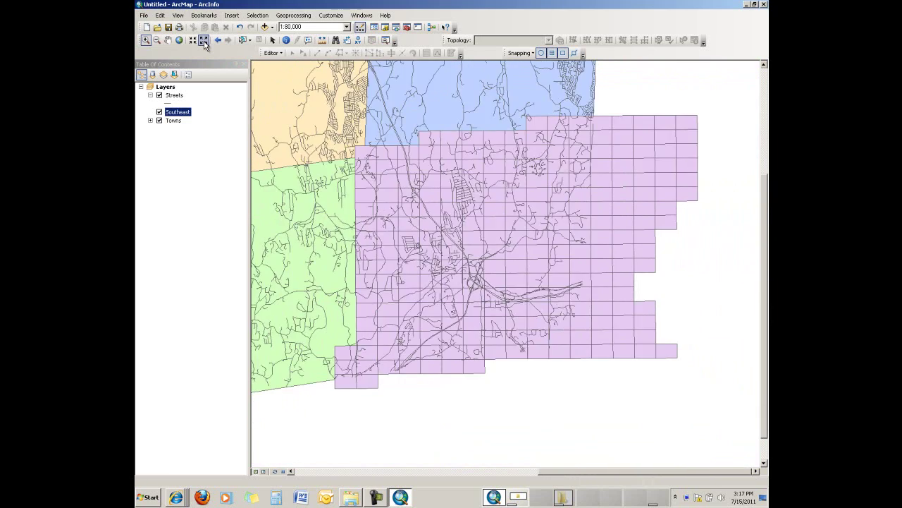
left_click(204, 40)
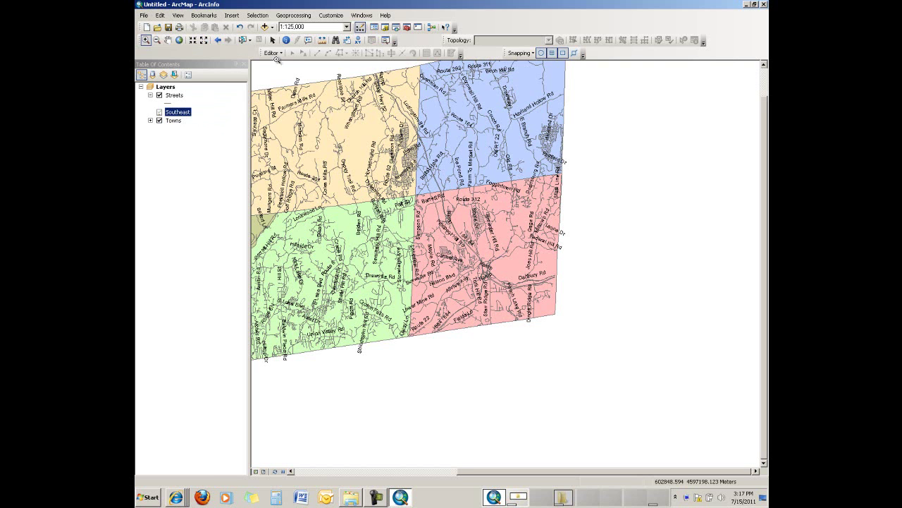
Change the Southeast layer's out-beyond visibility scale from 1:100,000 to 1:50,000.
right_click(179, 113)
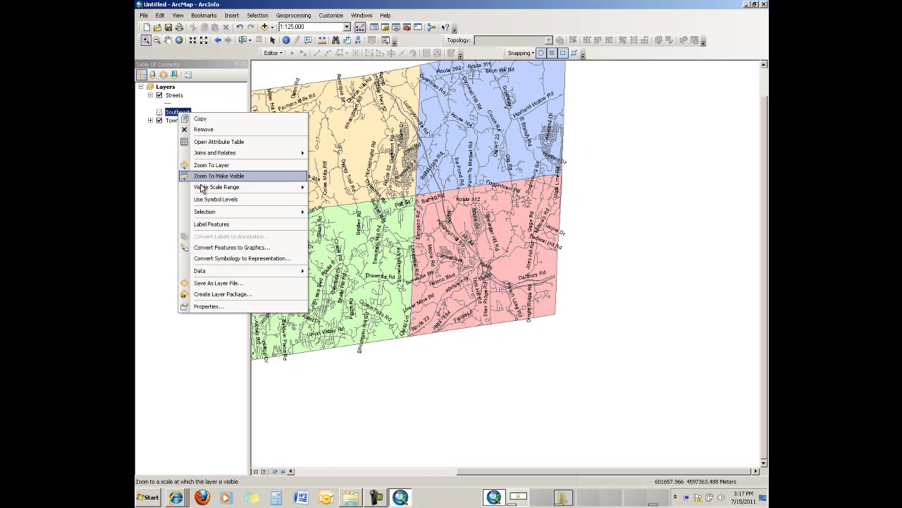
left_click(215, 308)
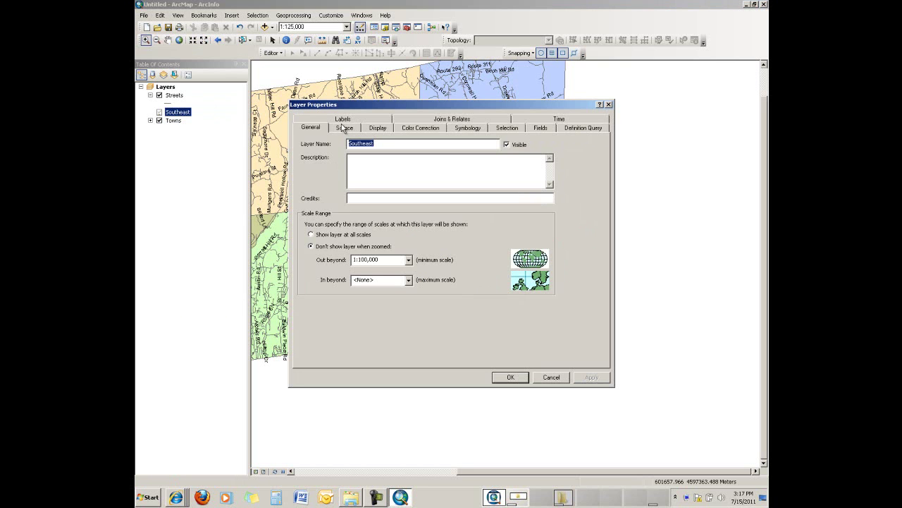
double_click(357, 259)
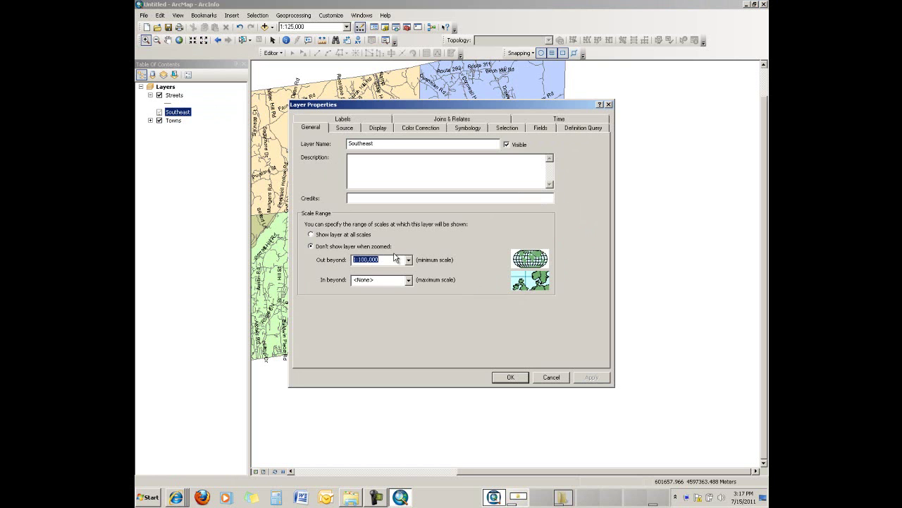
type("50000")
key("Return")
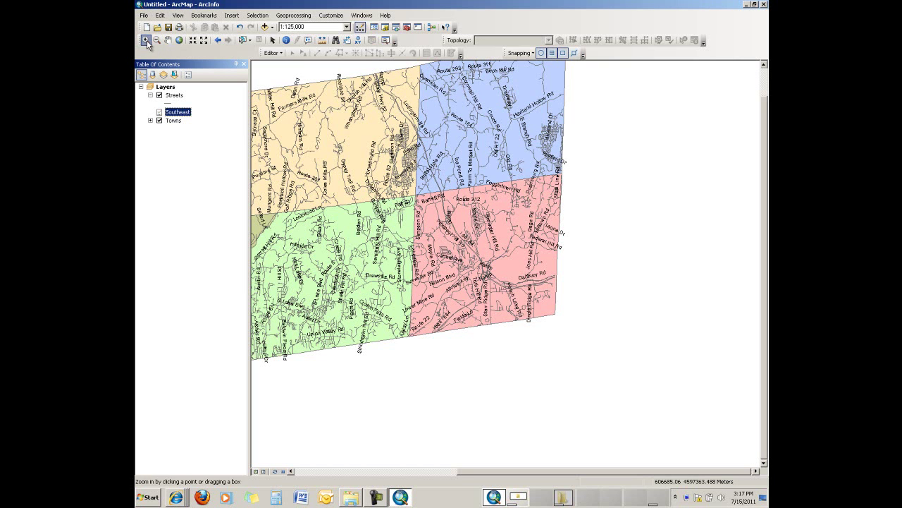
Zoom into the southeastern map area and step in to 1:50,000 so the grid reappears.
left_click_drag(361, 151, 594, 363)
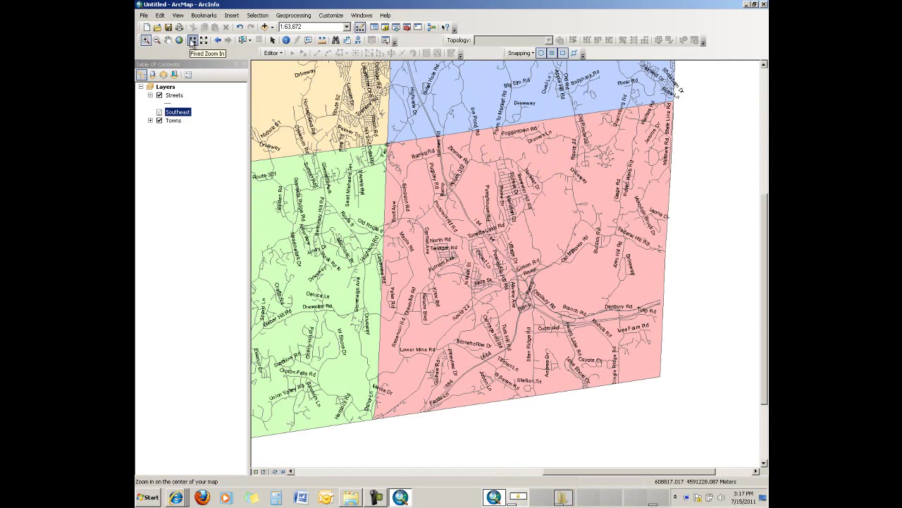
left_click(192, 40)
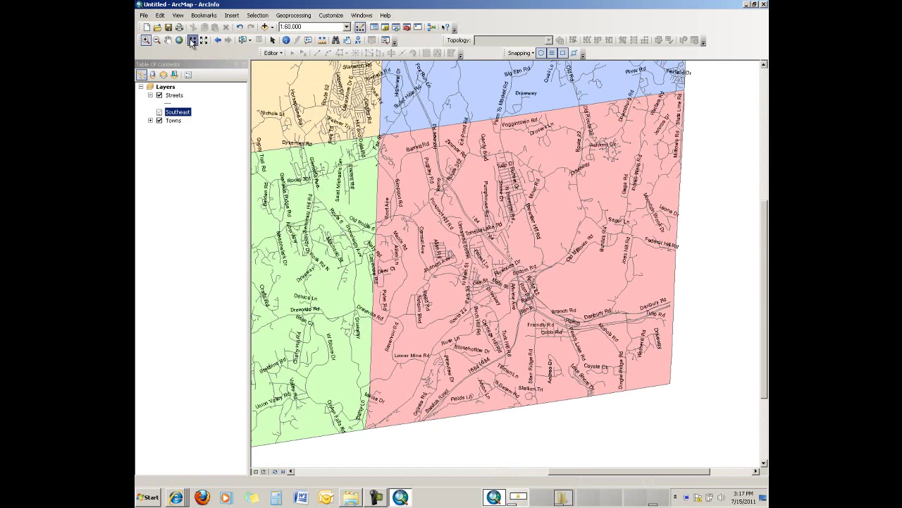
left_click(192, 40)
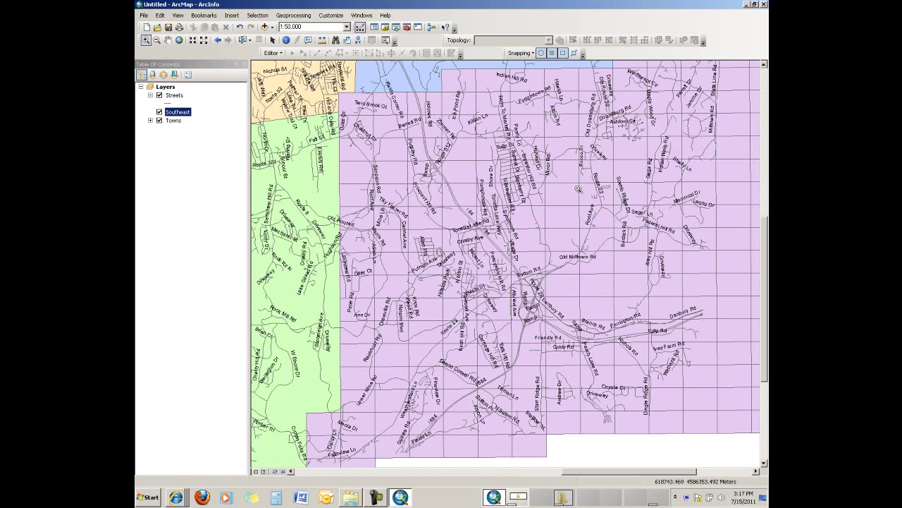